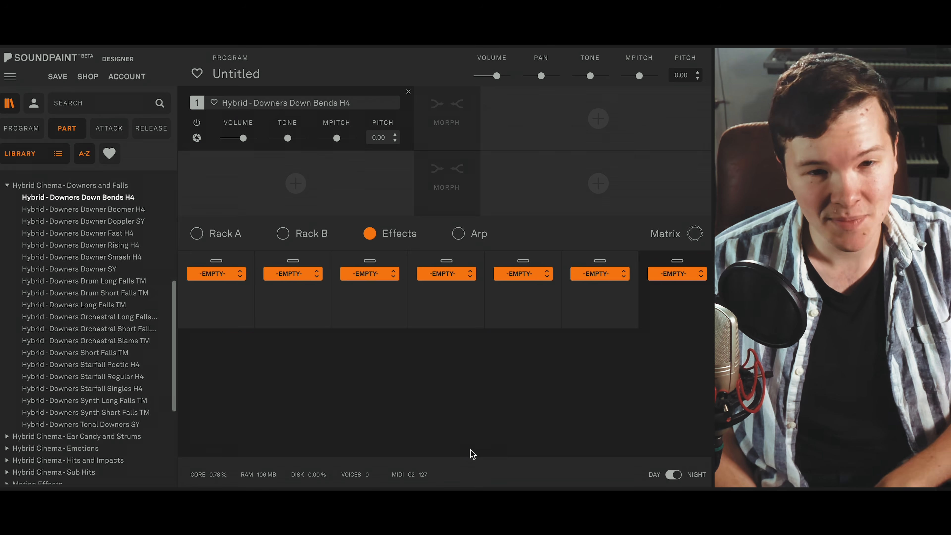
- Load the Downers Downer parts into slot 1 in turn: Boomer H4, Doppler SY, Fast H4, Rising H4, Smash H4 and Downer SY
{"action": "key", "text": "Down"}
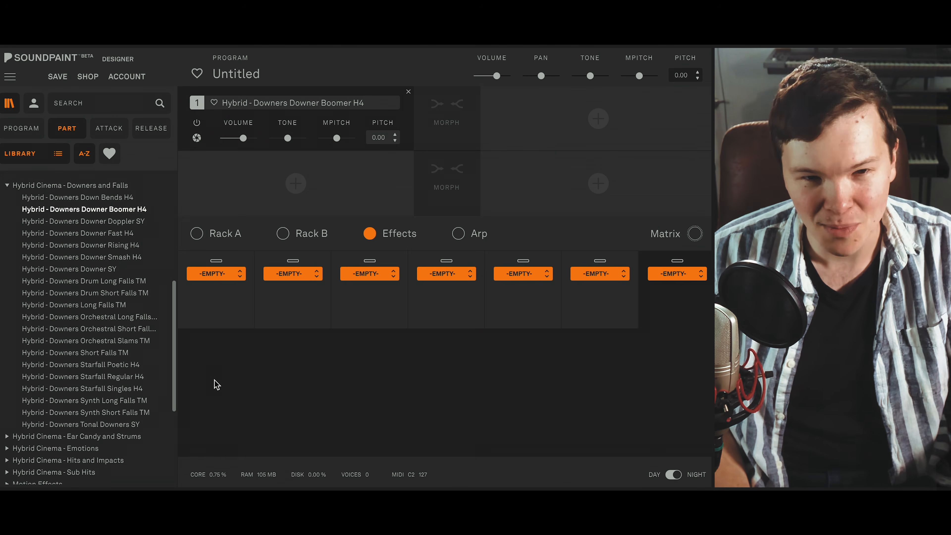
{"action": "key", "text": "Down"}
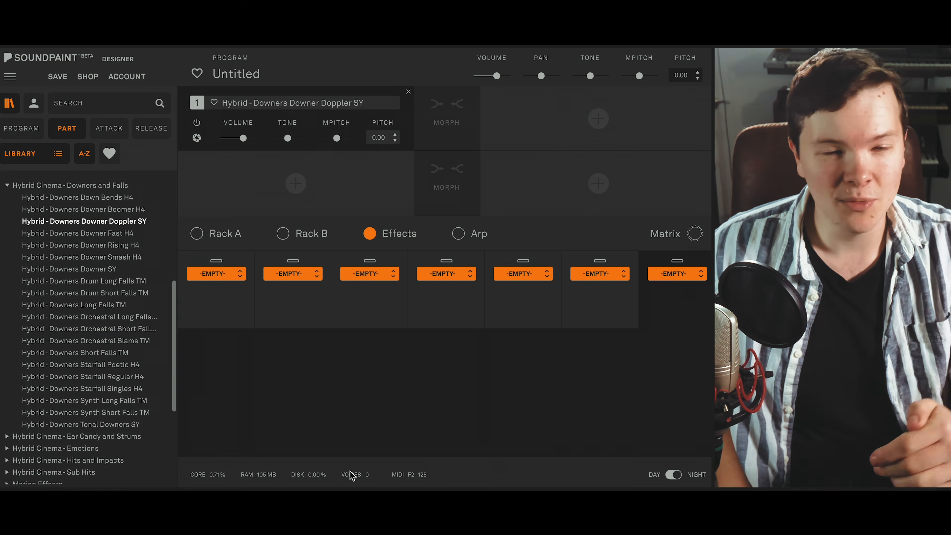
{"action": "left_click", "coordinate": [141, 234]}
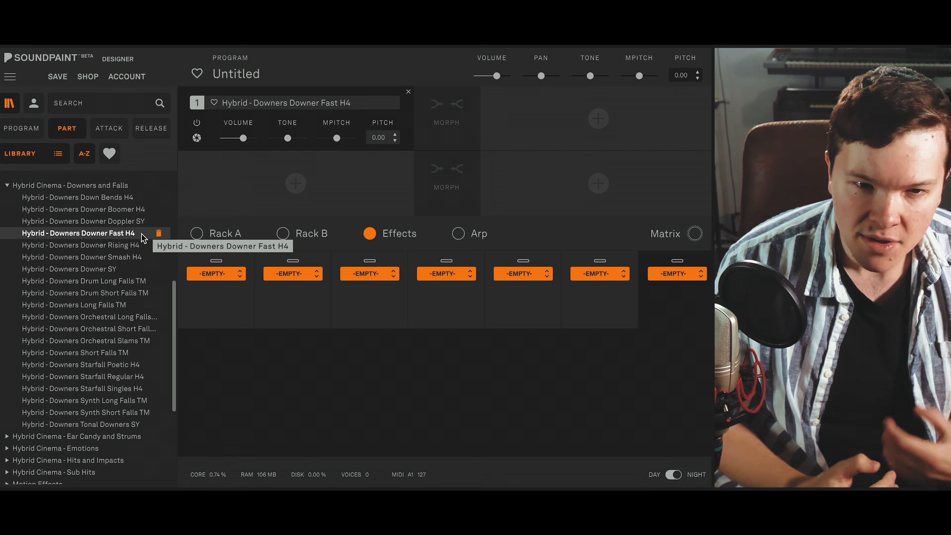
{"action": "left_click", "coordinate": [53, 246]}
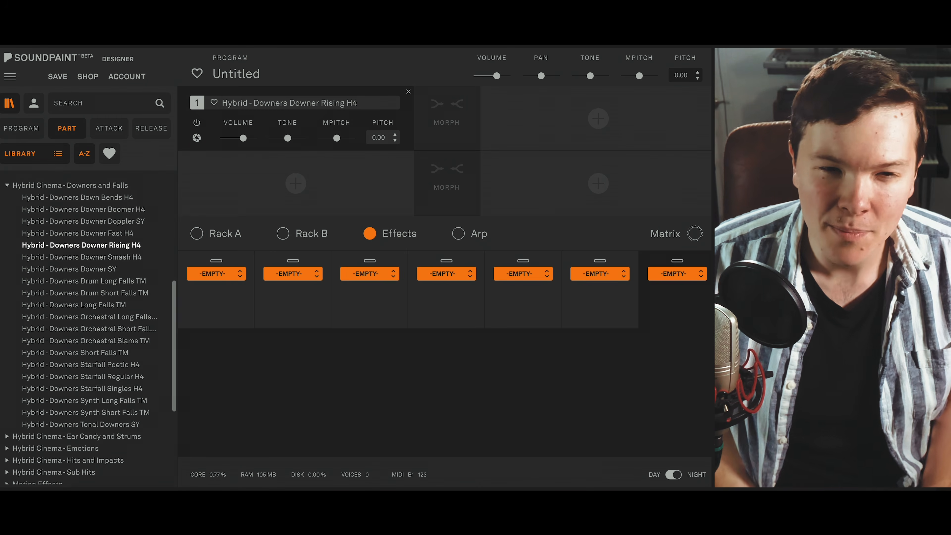
{"action": "key", "text": "Down"}
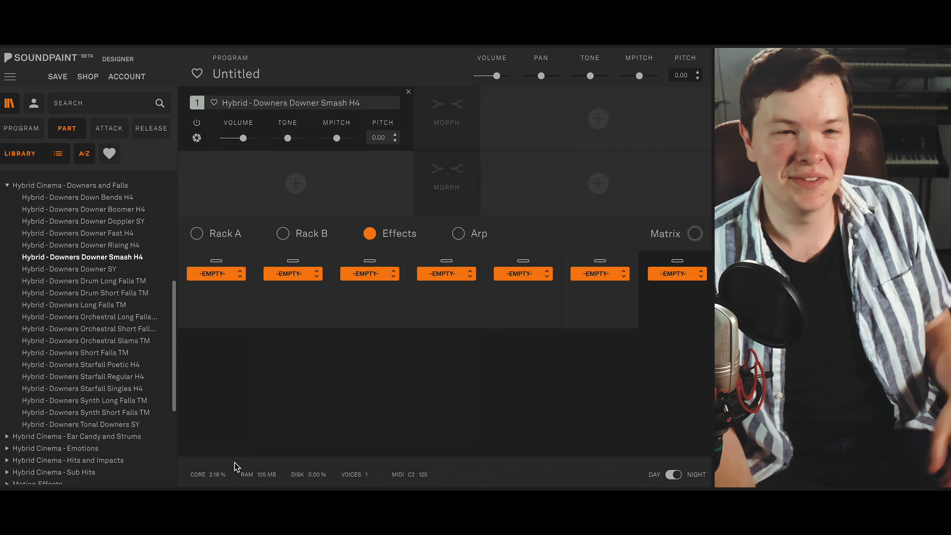
{"action": "key", "text": "Down"}
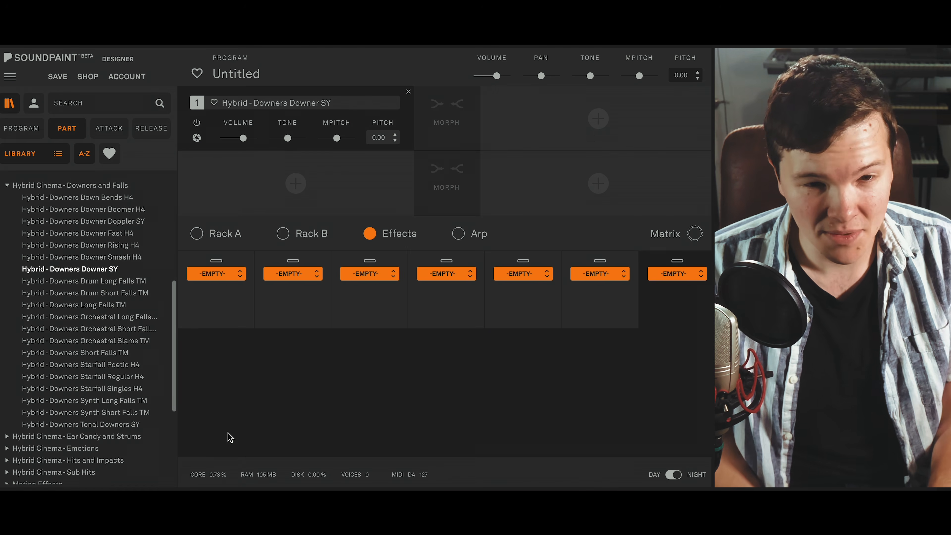
- Compare Hybrid - Downers Long Falls TM and Hybrid - Downers Short Falls TM by loading them alternately into slot 1, ending on Short Falls
{"action": "left_click", "coordinate": [120, 306]}
{"action": "left_click", "coordinate": [125, 353]}
{"action": "left_click", "coordinate": [132, 305]}
{"action": "left_click", "coordinate": [132, 350]}
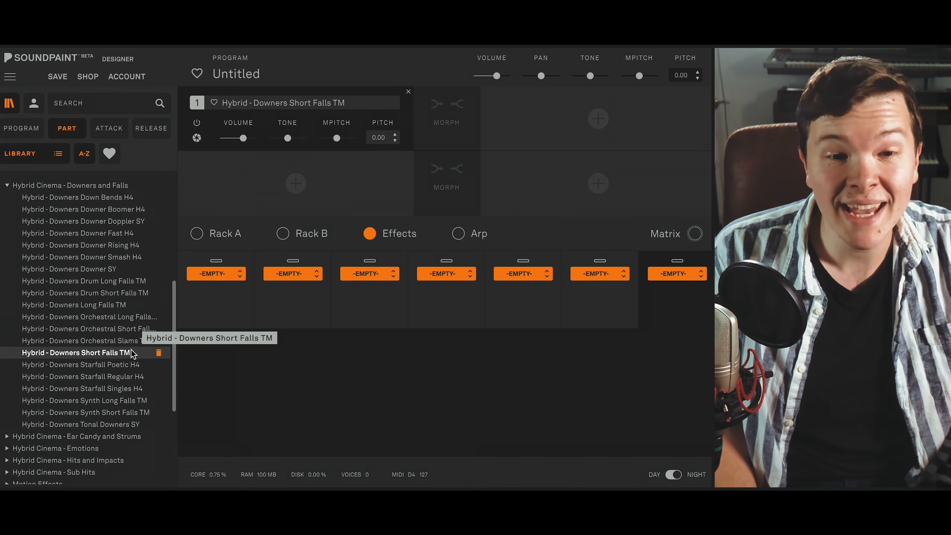
{"action": "left_click", "coordinate": [119, 308]}
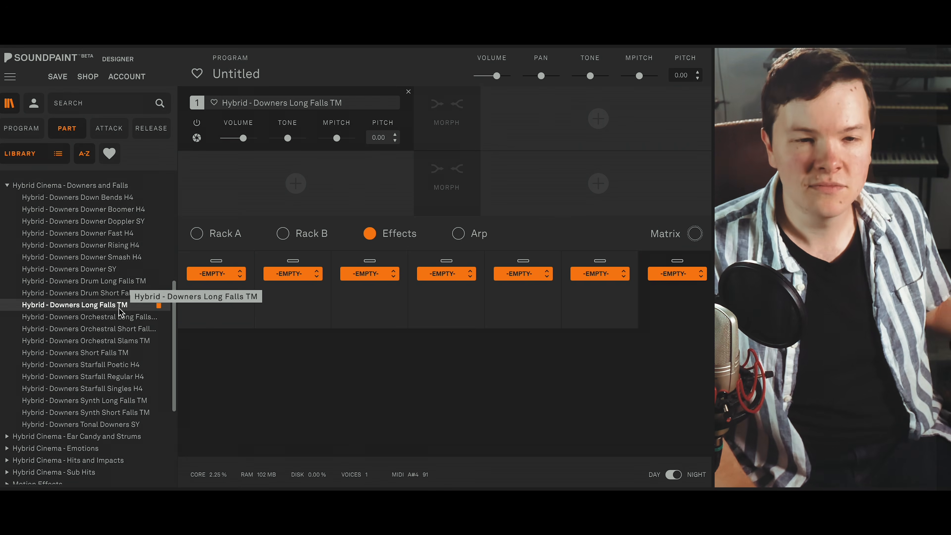
{"action": "left_click", "coordinate": [138, 353]}
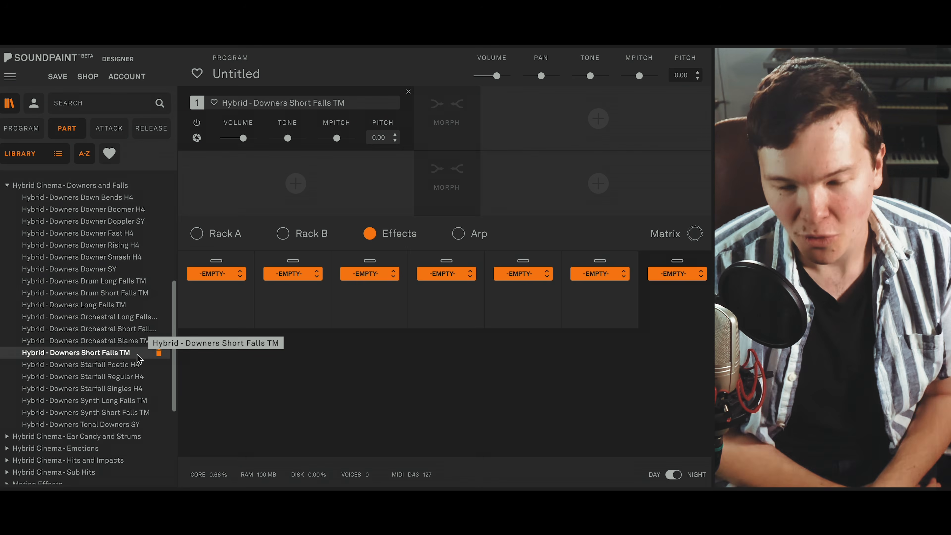
- Audition the Downers Drum Long Falls and Drum Short Falls TM parts, followed by Orchestral Long Falls, Orchestral Short Falls and Orchestral Slams TM
{"action": "left_click", "coordinate": [99, 277]}
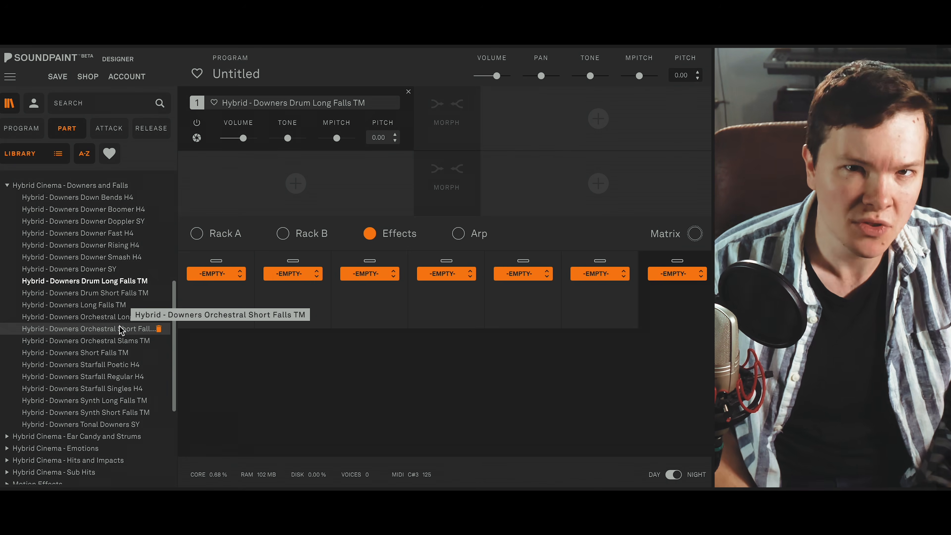
{"action": "key", "text": "Down"}
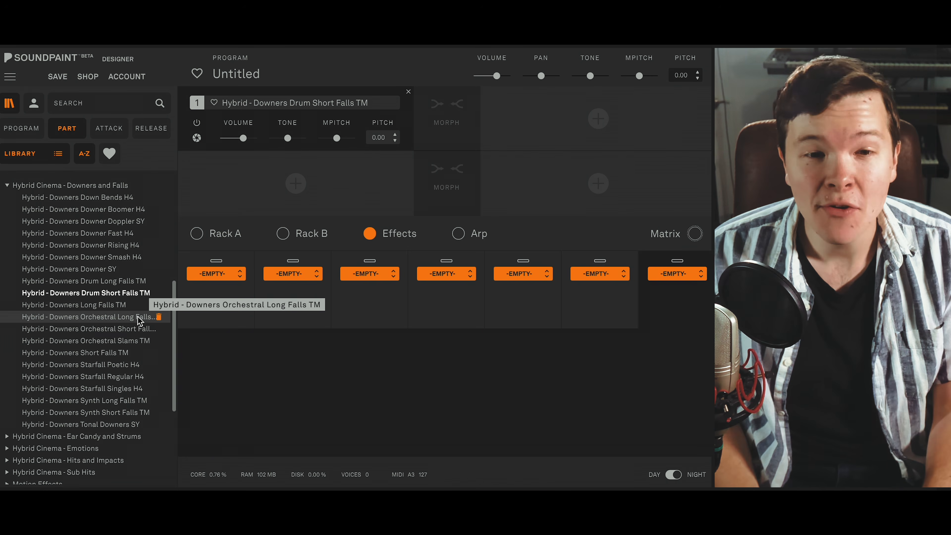
{"action": "left_click", "coordinate": [137, 317]}
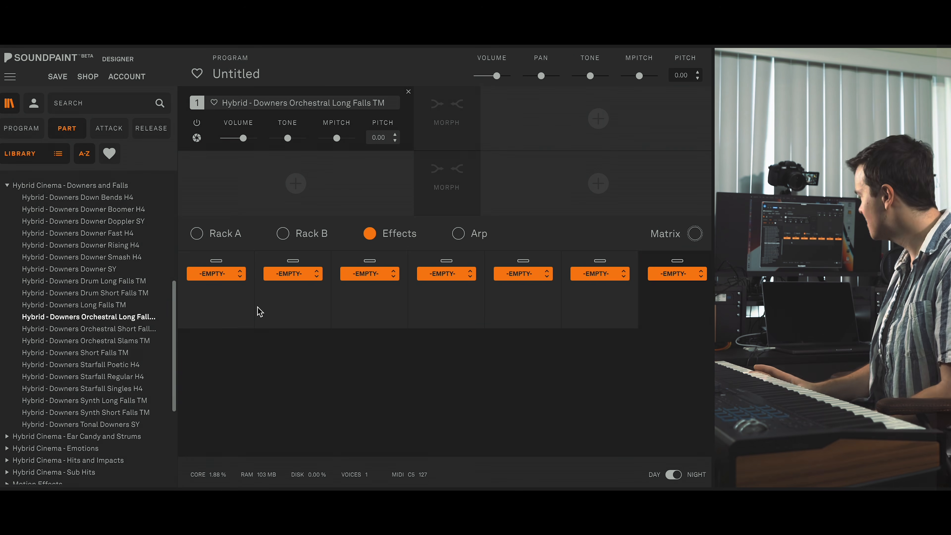
{"action": "key", "text": "Down"}
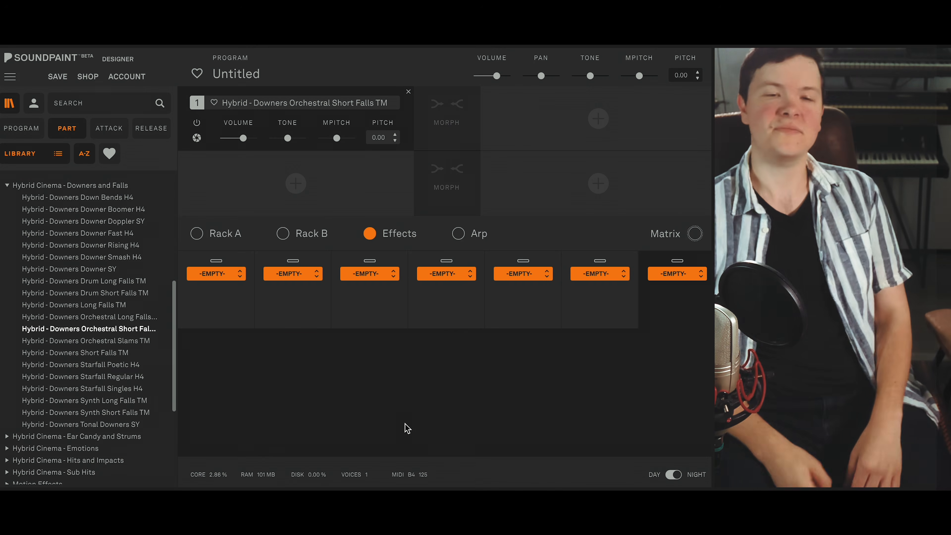
{"action": "left_click", "coordinate": [121, 341]}
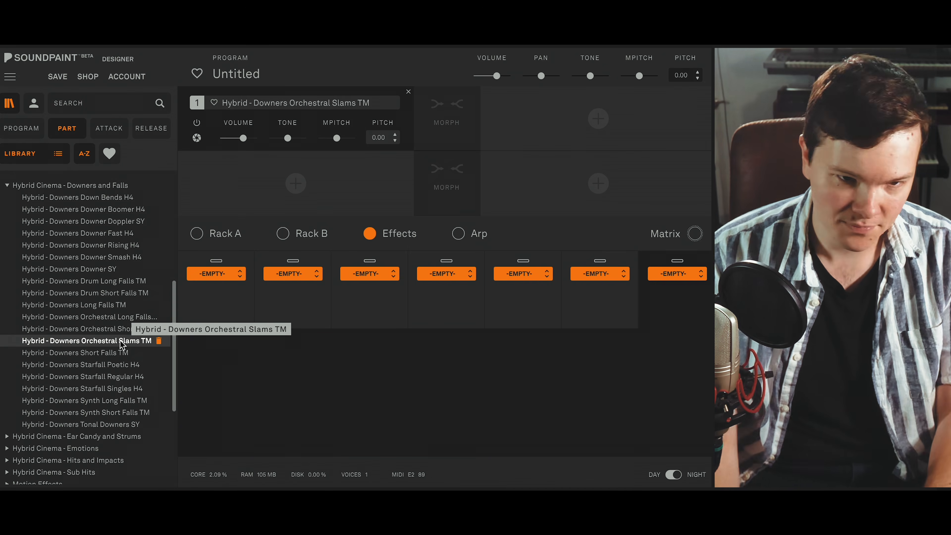
- Audition the Downers Starfall Poetic, Regular and Singles H4 parts, followed by Synth Long Falls TM and Synth Short Falls TM
{"action": "left_click", "coordinate": [122, 362]}
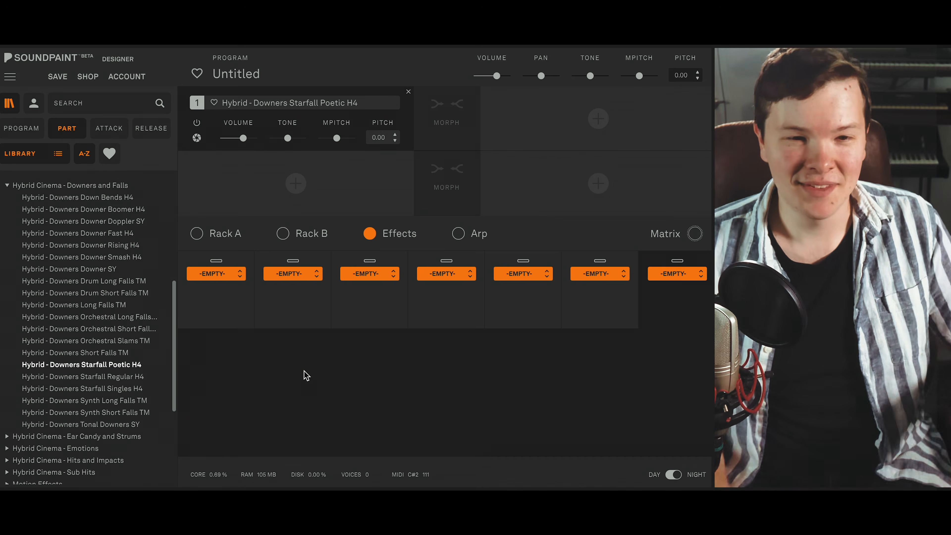
{"action": "key", "text": "Down"}
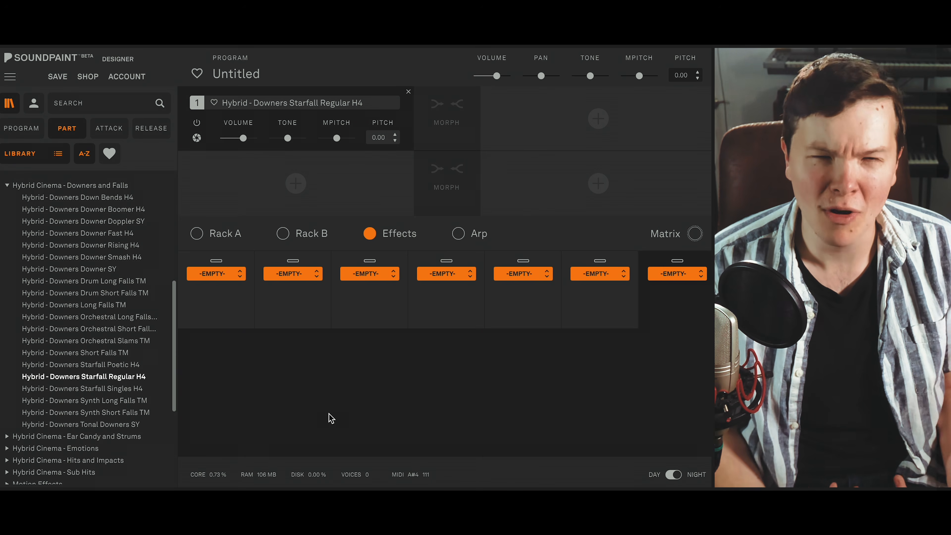
{"action": "key", "text": "Down"}
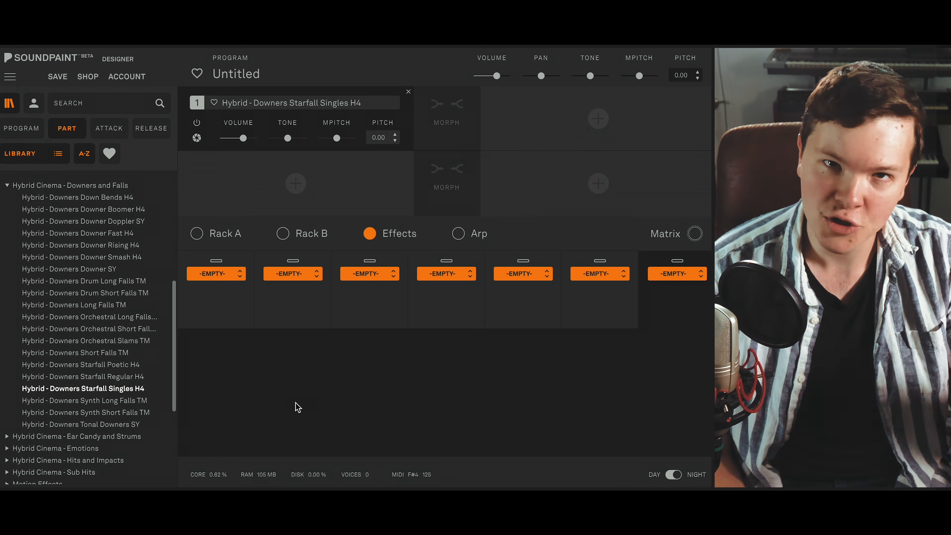
{"action": "left_click", "coordinate": [122, 401]}
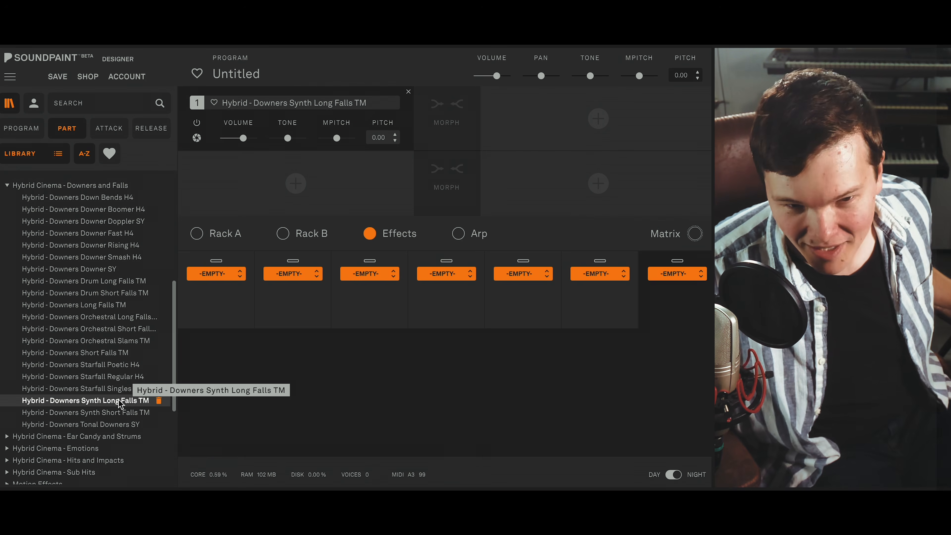
{"action": "left_click", "coordinate": [108, 412]}
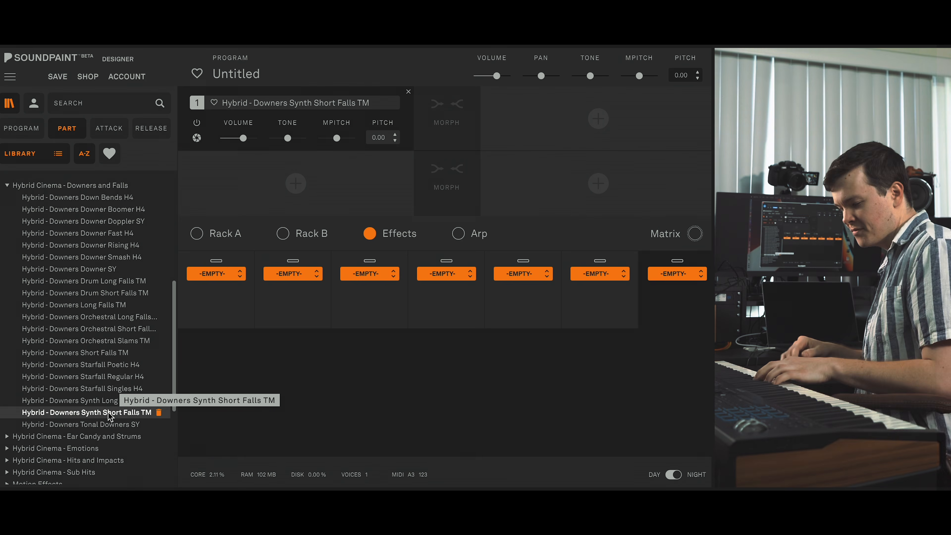
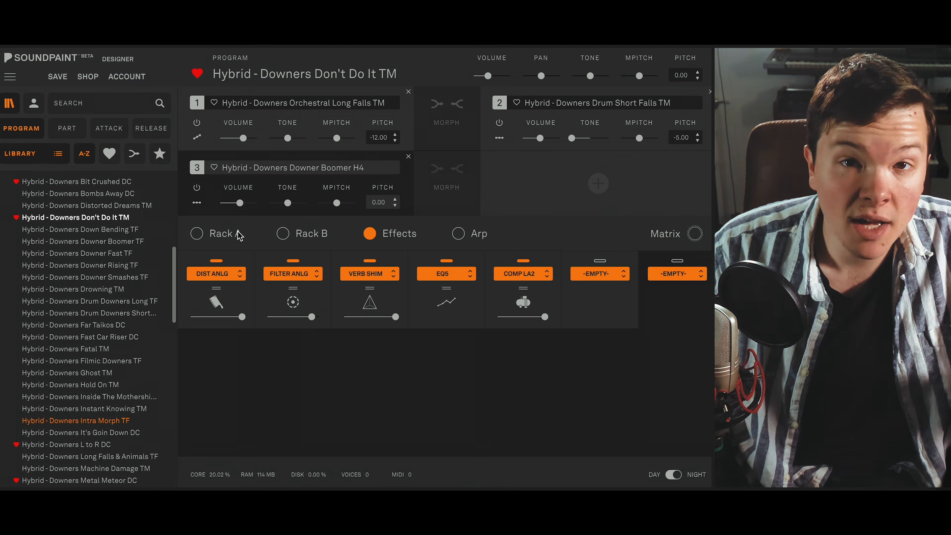
- Load the Hybrid - Downers Down Bending TF program, show its EQ5 settings and switch on the Verb Lexi reverb
{"action": "left_click", "coordinate": [132, 230]}
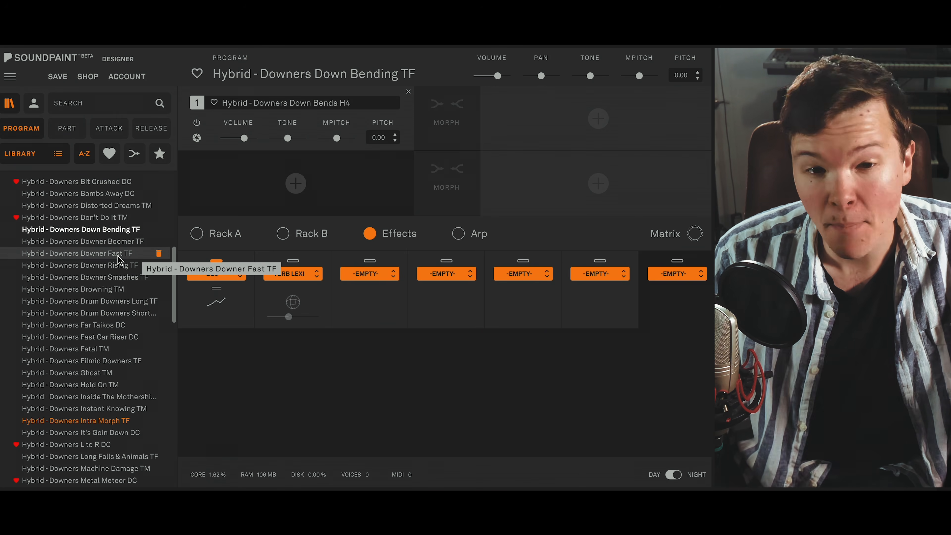
{"action": "left_click", "coordinate": [240, 324]}
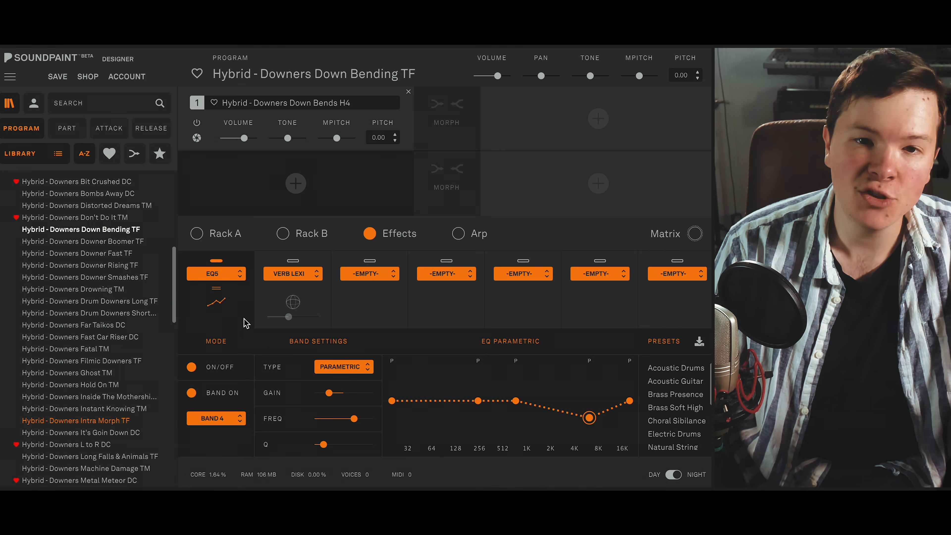
{"action": "left_click", "coordinate": [275, 300]}
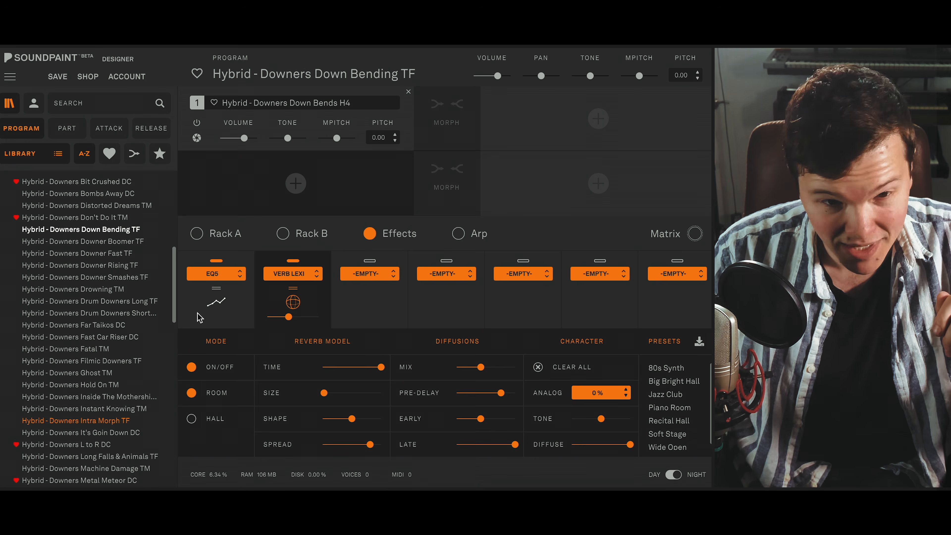
- Load Hybrid - Downers Downer Boomer TF, discarding the unsaved changes and suppressing further discard prompts
{"action": "left_click", "coordinate": [132, 243]}
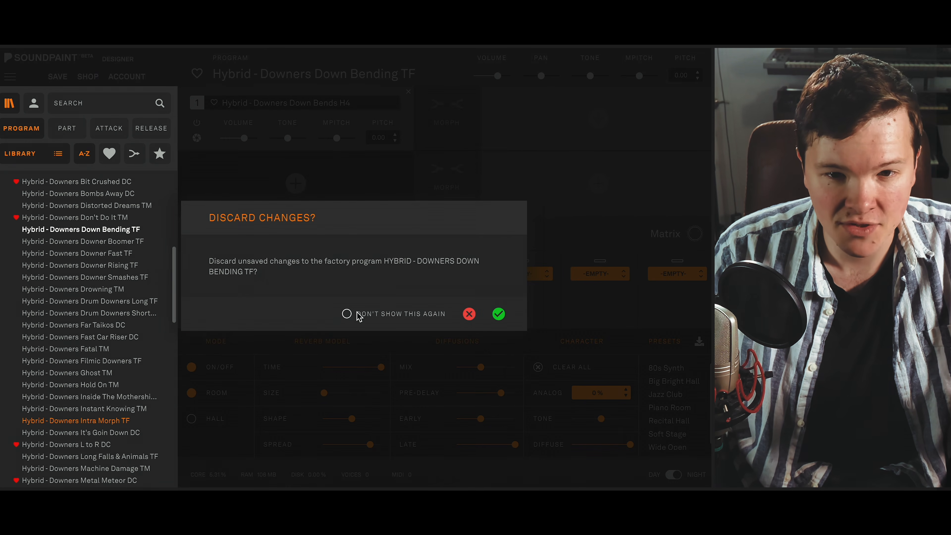
{"action": "left_click", "coordinate": [346, 314]}
{"action": "left_click", "coordinate": [498, 315]}
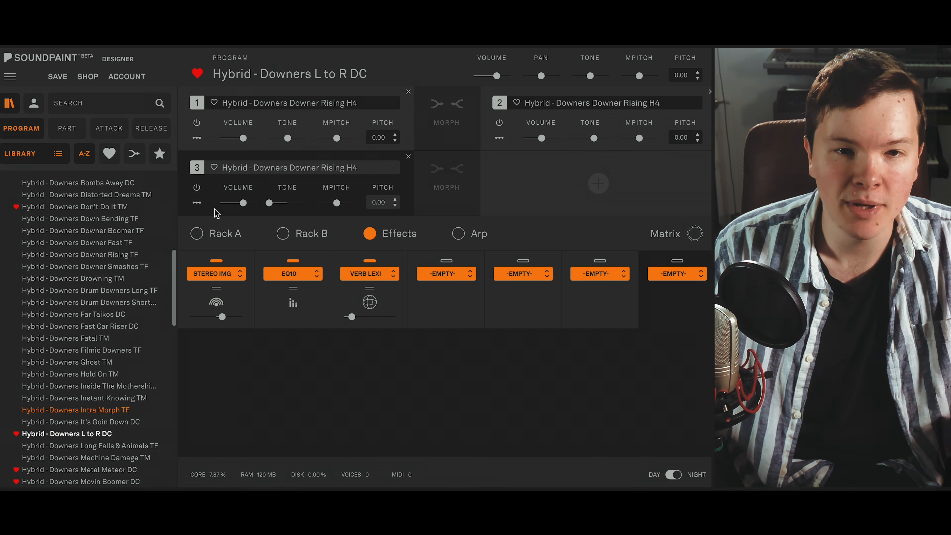
- In Hybrid - Downers L to R DC, examine the sound mode and pan settings of parts 3 and 2
{"action": "left_click", "coordinate": [197, 203]}
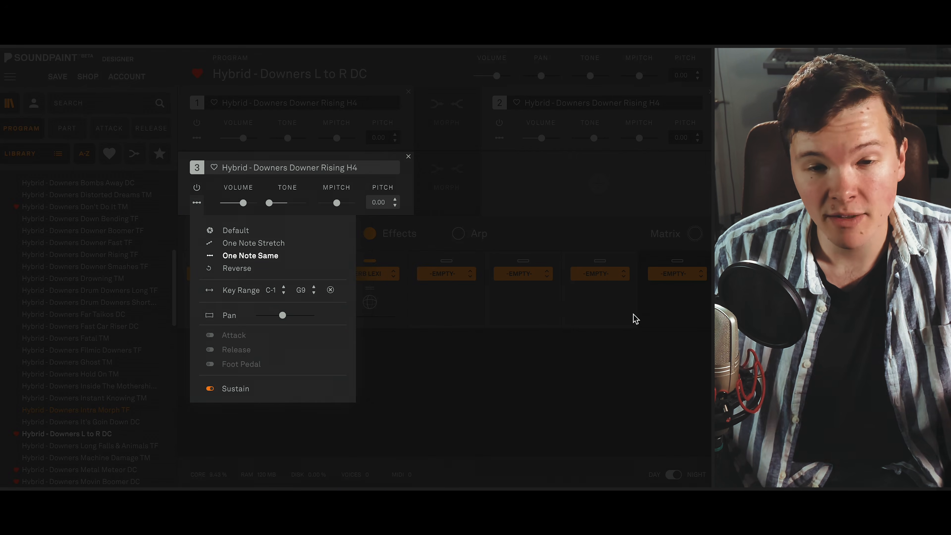
{"action": "left_click", "coordinate": [197, 204]}
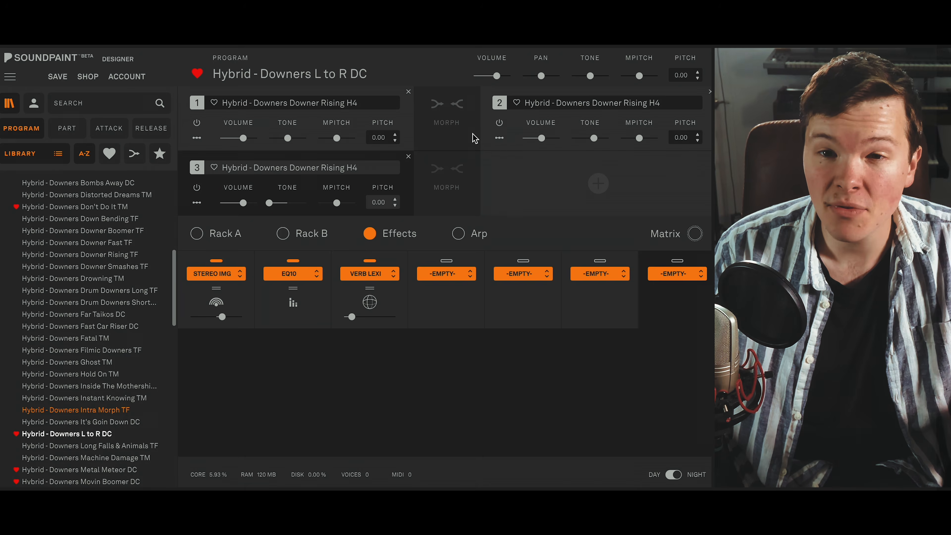
{"action": "left_click", "coordinate": [499, 138]}
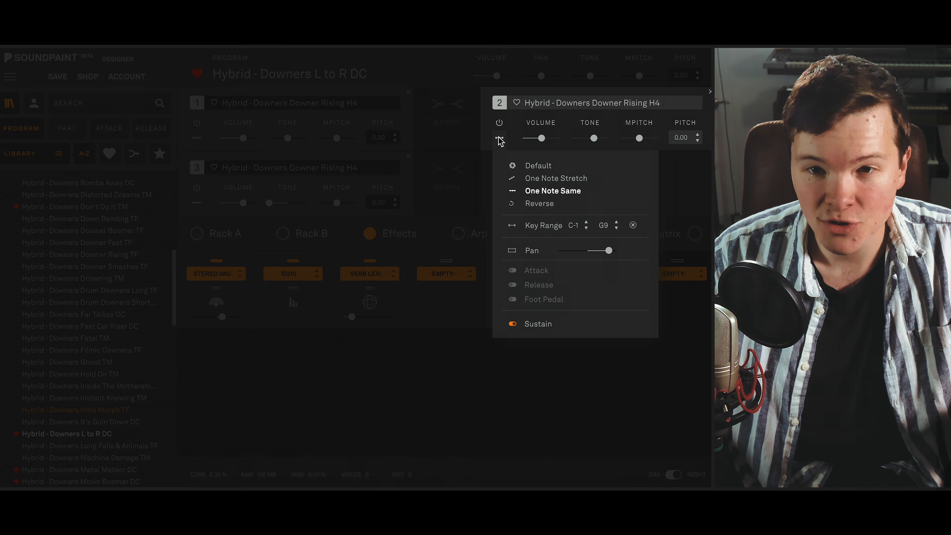
{"action": "left_click", "coordinate": [499, 139]}
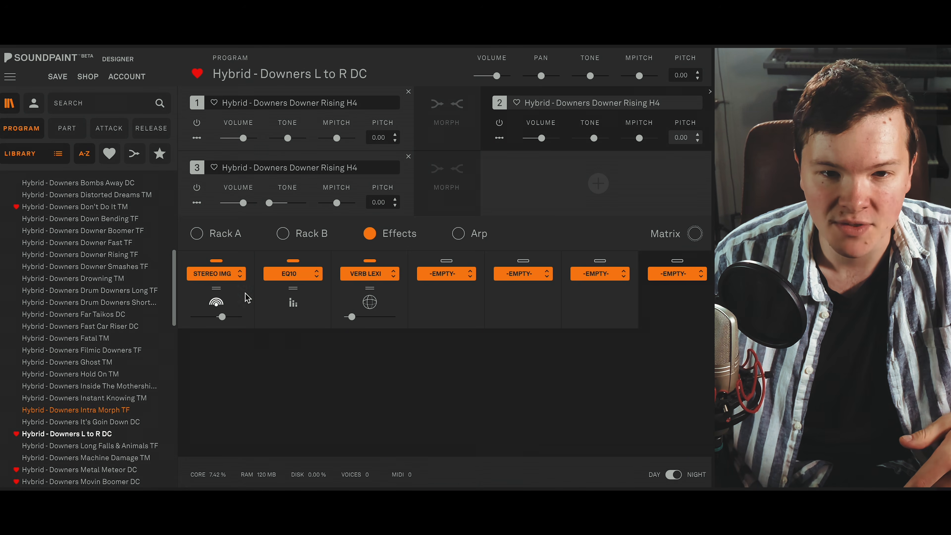
- Display the Stereo Img effect's width and rotation, and examine the pan settings of parts 1 and 3
{"action": "left_click", "coordinate": [241, 299]}
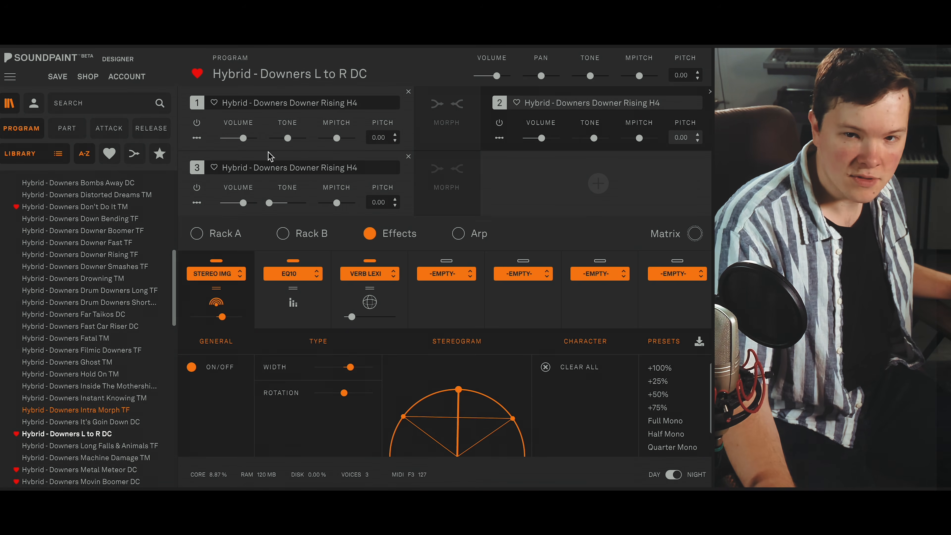
{"action": "left_click", "coordinate": [197, 138]}
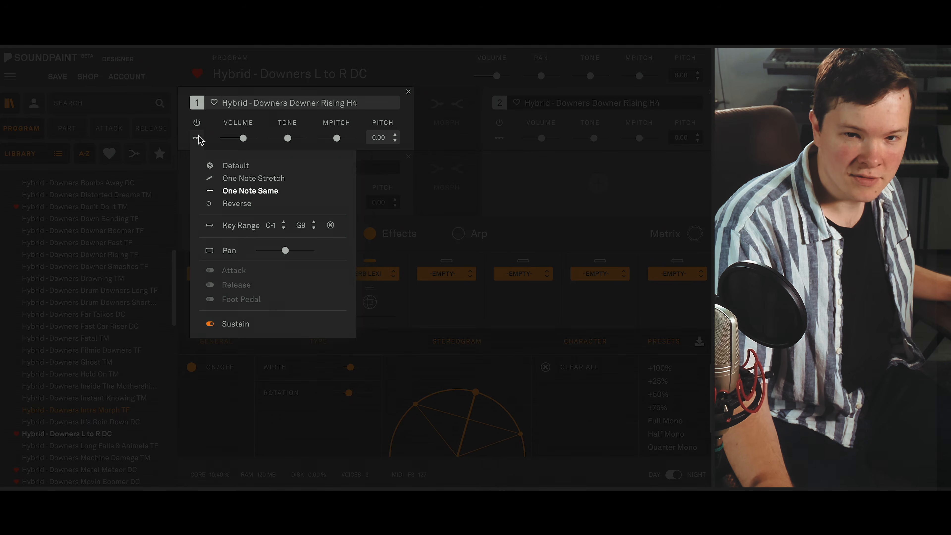
{"action": "left_click", "coordinate": [197, 139]}
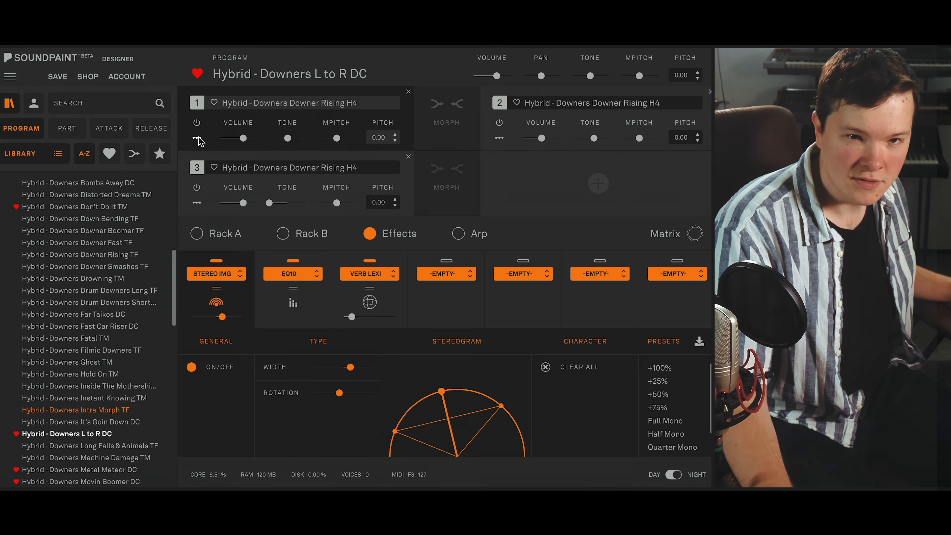
{"action": "left_click", "coordinate": [196, 202]}
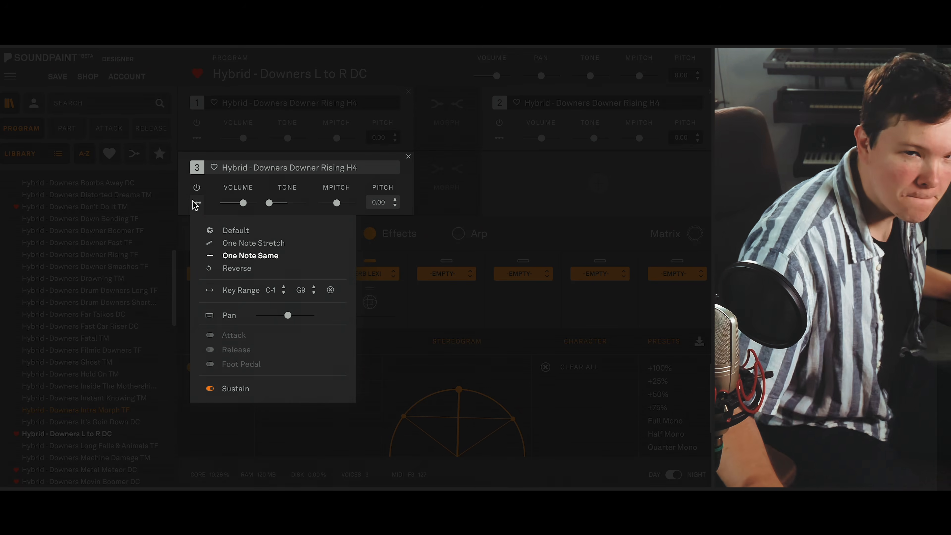
{"action": "left_click", "coordinate": [194, 201]}
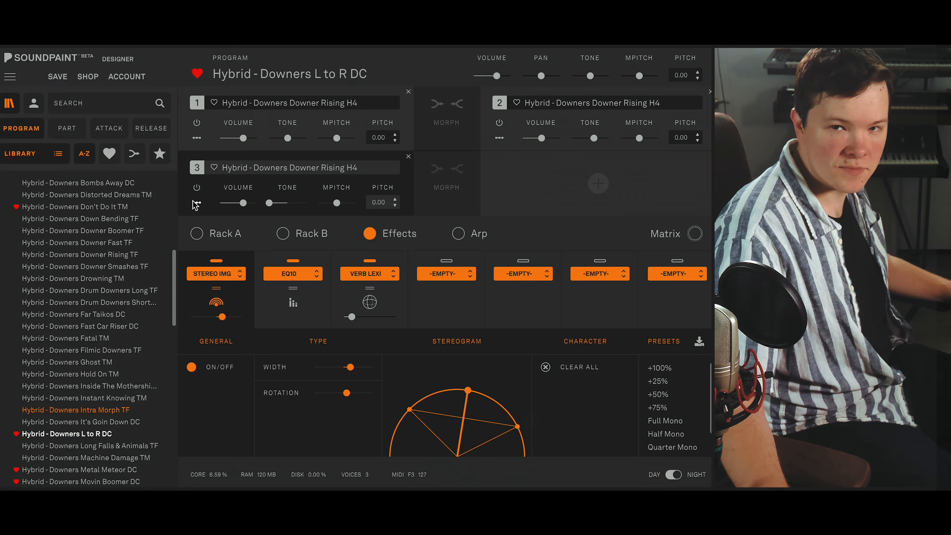
- Examine the L to R DC program's assigned automations, its EQ10 effect and part 3's sound mode options
{"action": "left_click", "coordinate": [644, 236]}
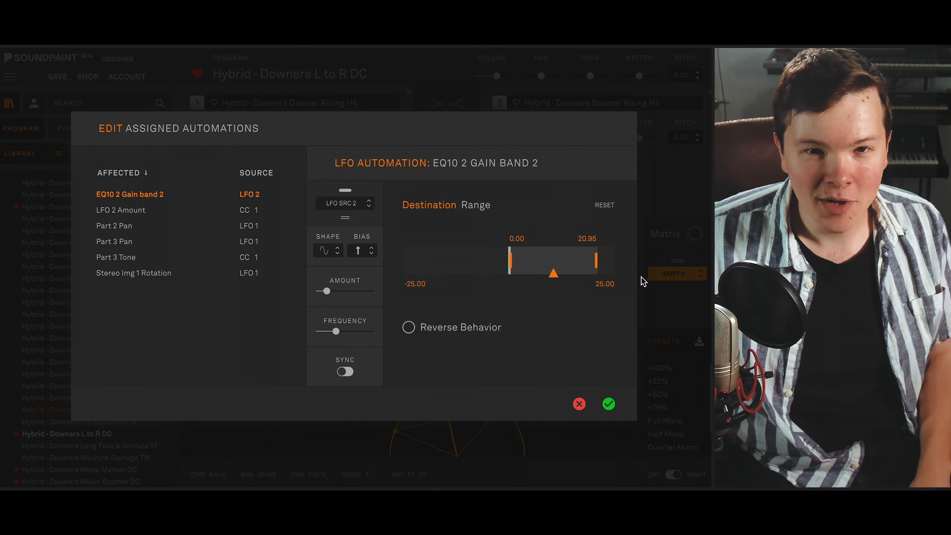
{"action": "left_click", "coordinate": [580, 404]}
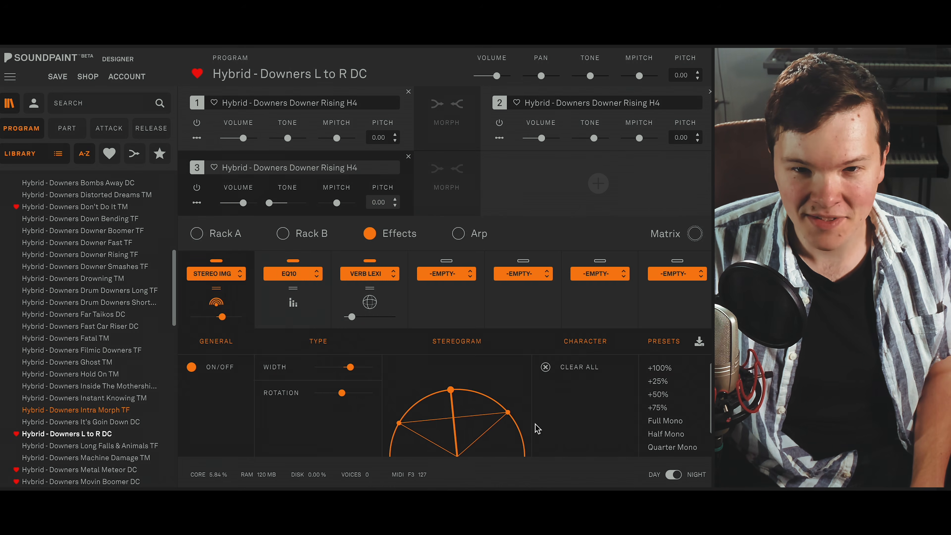
{"action": "left_click", "coordinate": [305, 323]}
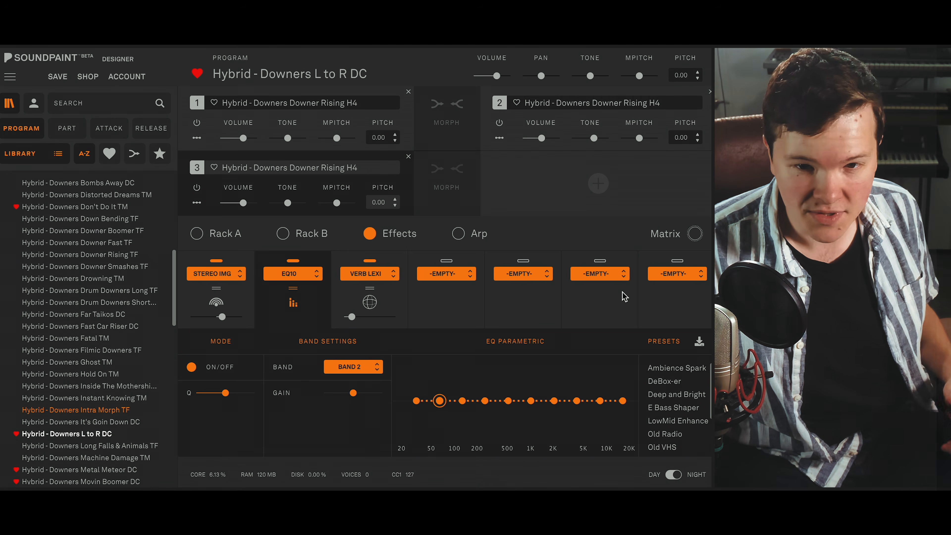
{"action": "left_click", "coordinate": [197, 202]}
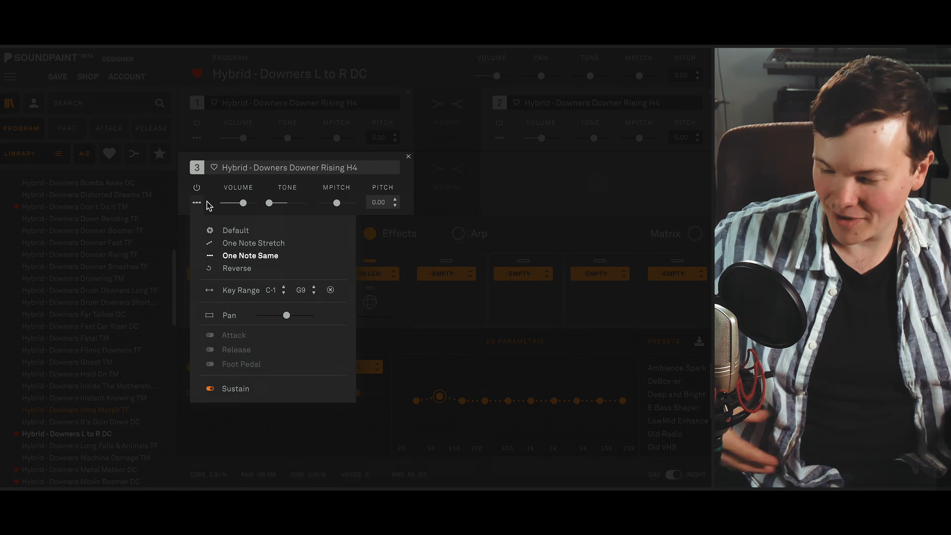
{"action": "left_click", "coordinate": [580, 187]}
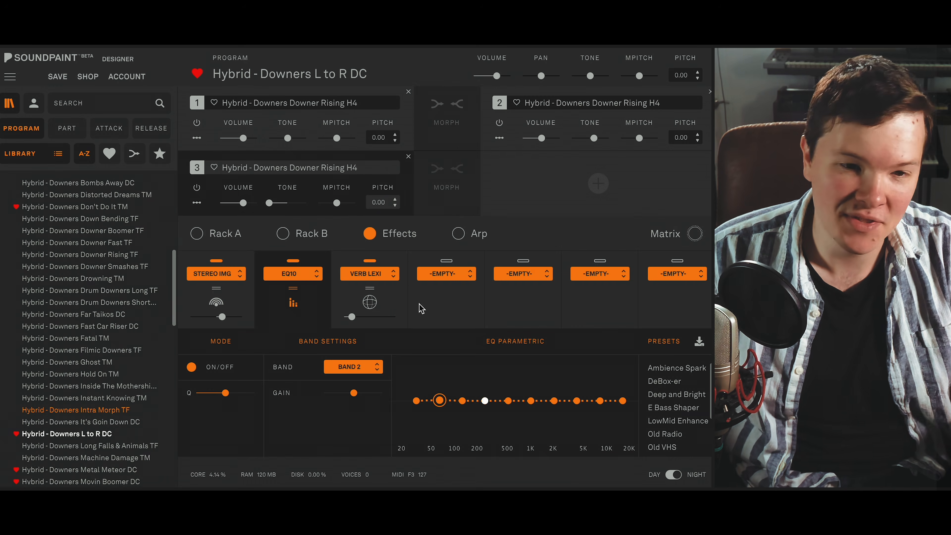
- Load the Hybrid - Downers Metal Meteor DC program and review its assigned automations
{"action": "scroll", "coordinate": [117, 415], "scroll_direction": "down", "scroll_amount": 1}
{"action": "left_click", "coordinate": [112, 450]}
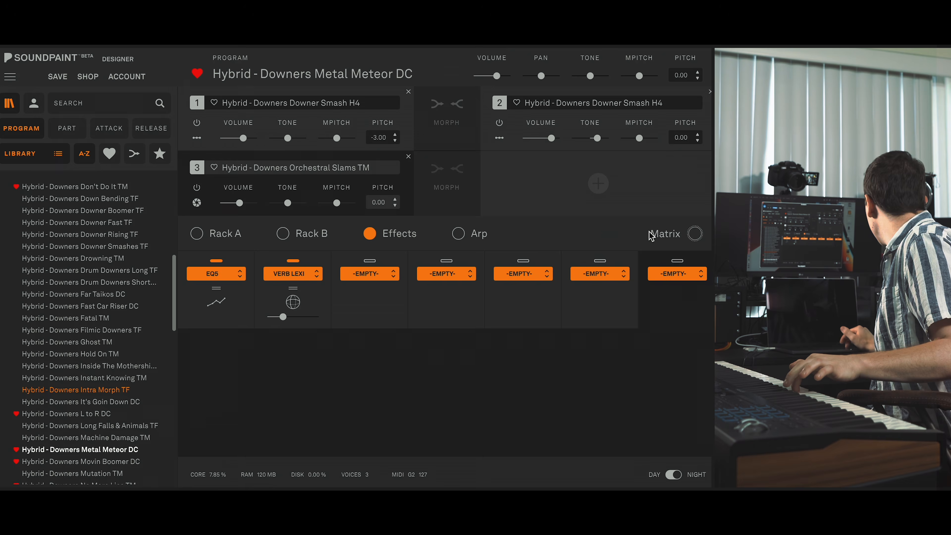
{"action": "left_click", "coordinate": [660, 235]}
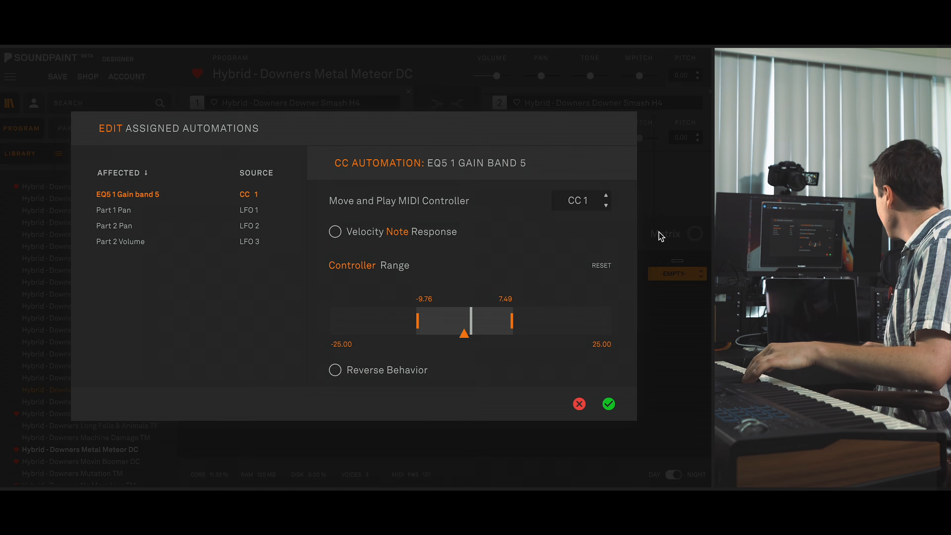
{"action": "left_click", "coordinate": [609, 404]}
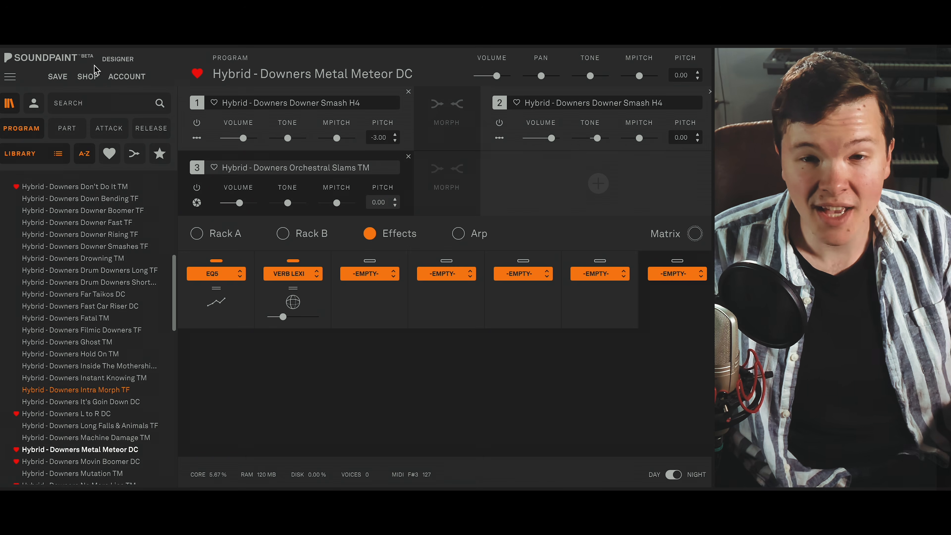
- Examine the sound mode and pan options of the Metal Meteor DC parts, and recheck the assigned automations
{"action": "left_click", "coordinate": [197, 203]}
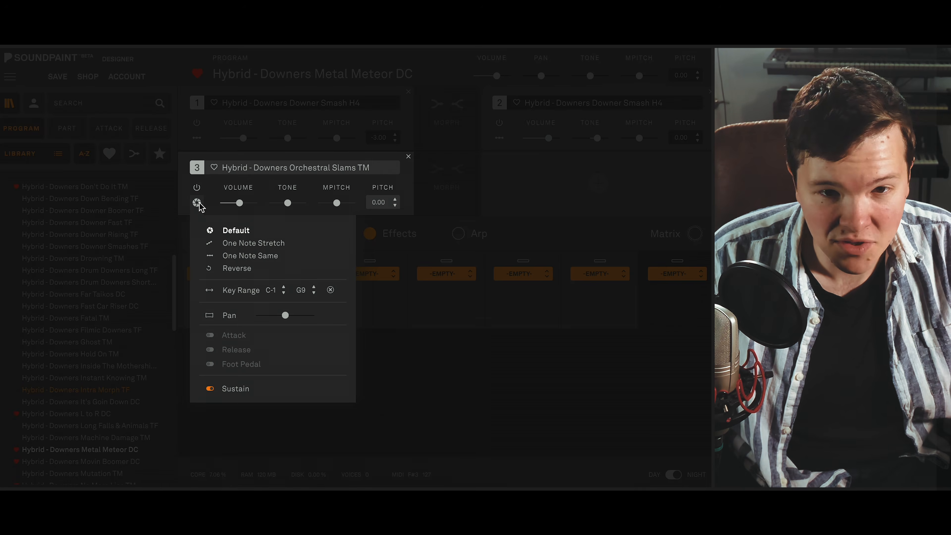
{"action": "left_click", "coordinate": [198, 204]}
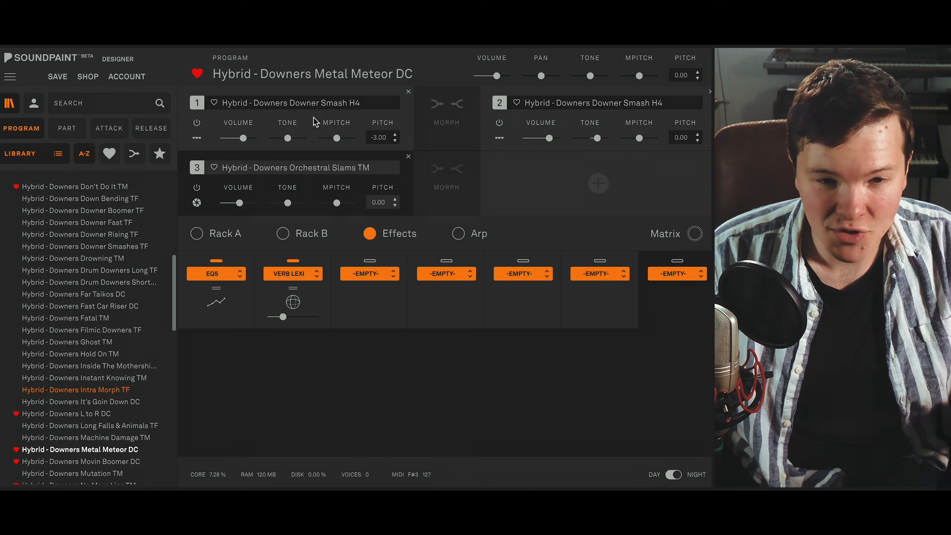
{"action": "left_click", "coordinate": [198, 139]}
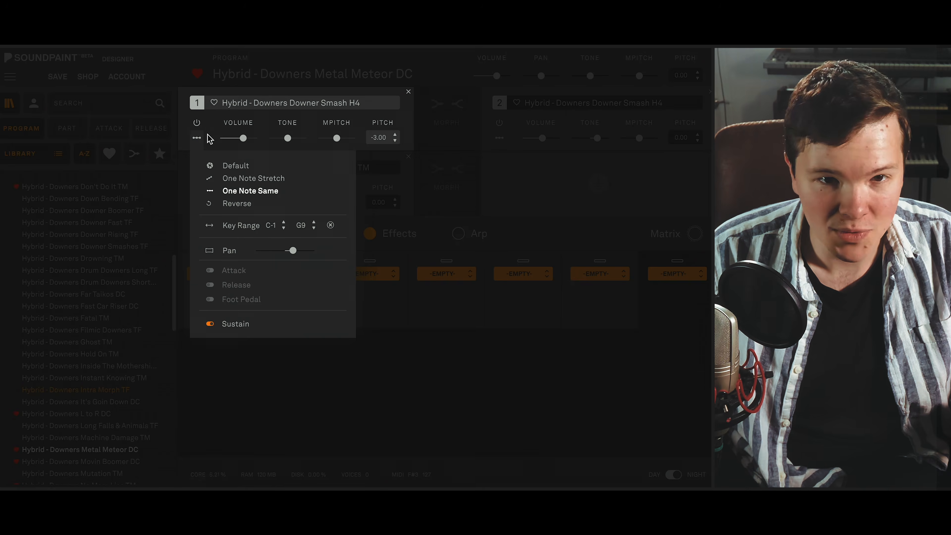
{"action": "left_click", "coordinate": [544, 138]}
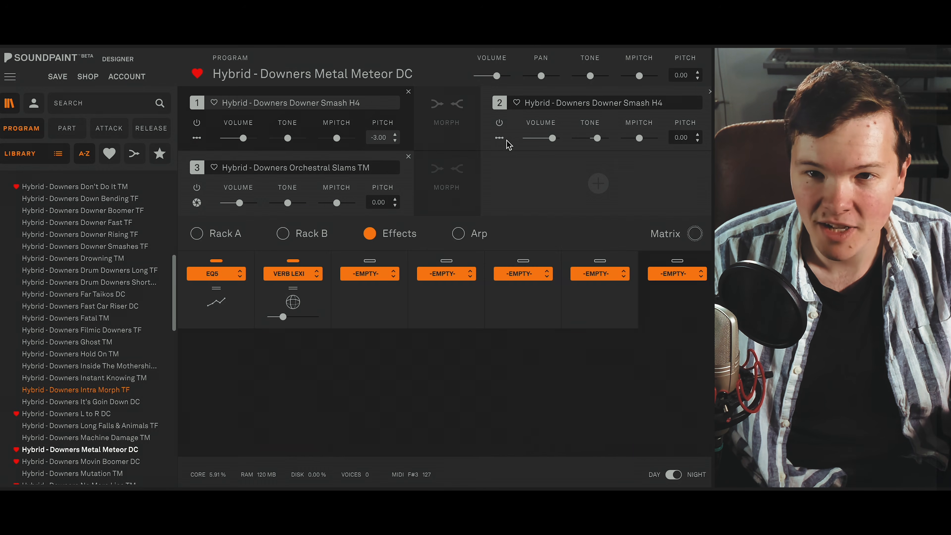
{"action": "left_click", "coordinate": [500, 140]}
{"action": "left_click", "coordinate": [680, 238]}
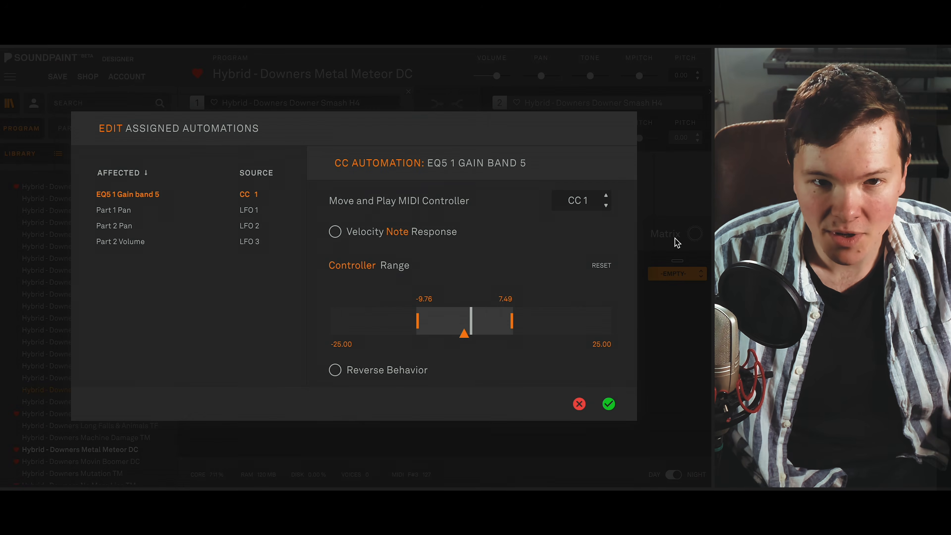
{"action": "left_click", "coordinate": [609, 404]}
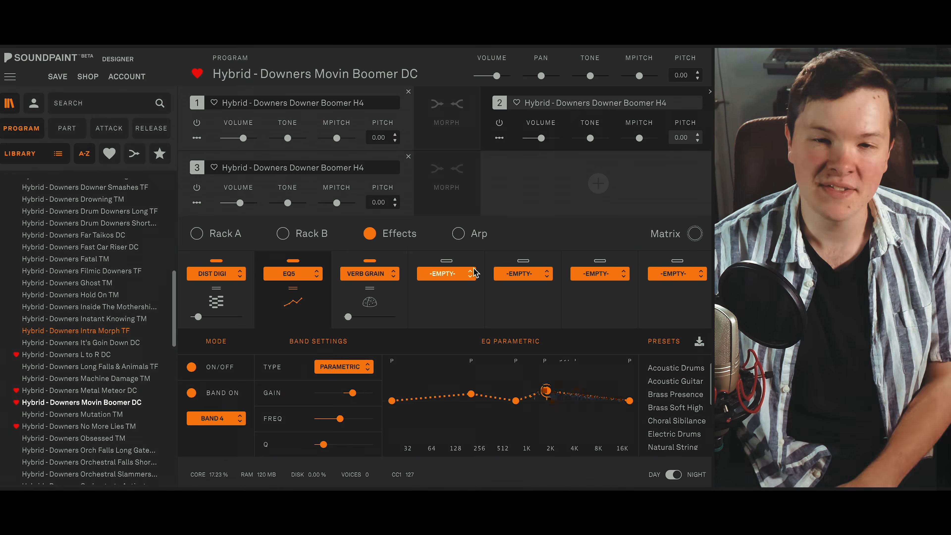
- Examine the assigned automations of Hybrid - Downers Movin Boomer DC, the movement of EQ5 band 4 and part 2's pan setting
{"action": "left_click", "coordinate": [668, 236]}
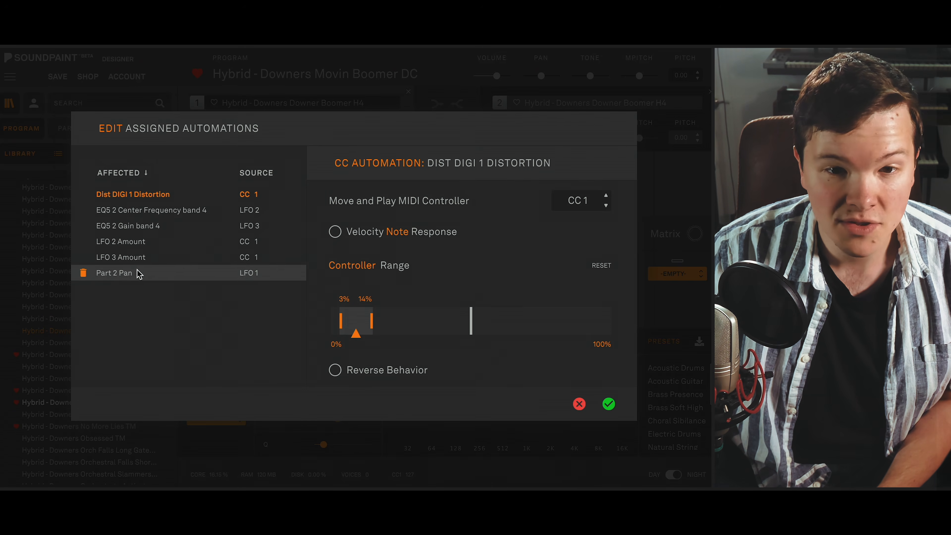
{"action": "left_click", "coordinate": [580, 404]}
{"action": "left_click_drag", "start_coordinate": [535, 396], "coordinate": [537, 385]}
{"action": "mouse_move", "coordinate": [577, 394]}
{"action": "left_mouse_down"}
{"action": "mouse_move", "coordinate": [540, 392]}
{"action": "mouse_move", "coordinate": [569, 388]}
{"action": "left_mouse_up"}
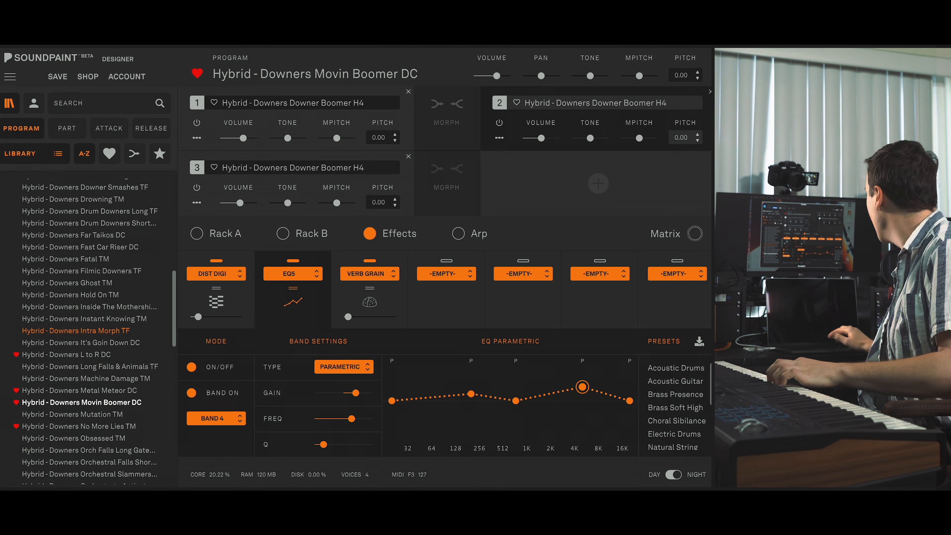
{"action": "left_click", "coordinate": [501, 138]}
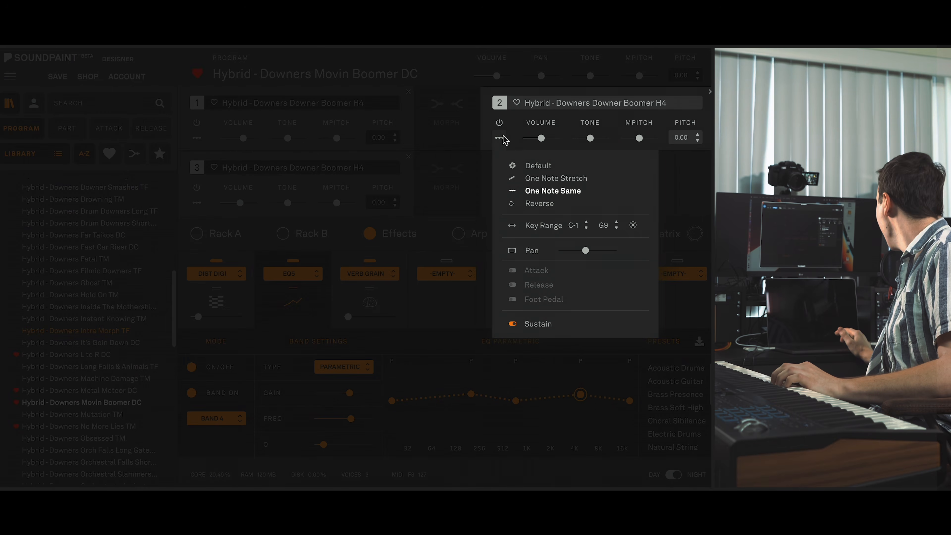
{"action": "left_click", "coordinate": [503, 137]}
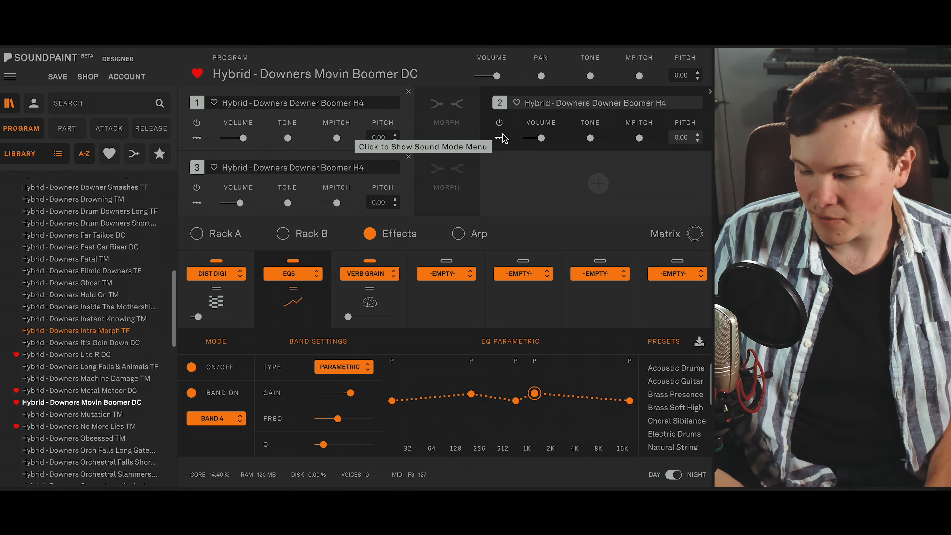
- Audition Hybrid - Downers No More Lies TM, followed by Hybrid - Downers Phasers Down DC, and open the latter's assigned automations
{"action": "left_click", "coordinate": [80, 427]}
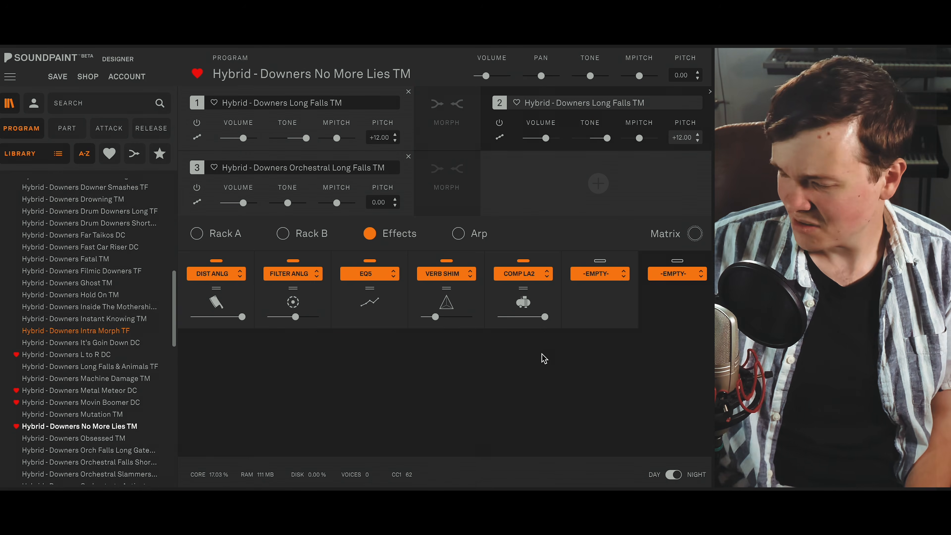
{"action": "scroll", "coordinate": [168, 371], "scroll_direction": "down", "scroll_amount": 4}
{"action": "left_click", "coordinate": [166, 381]}
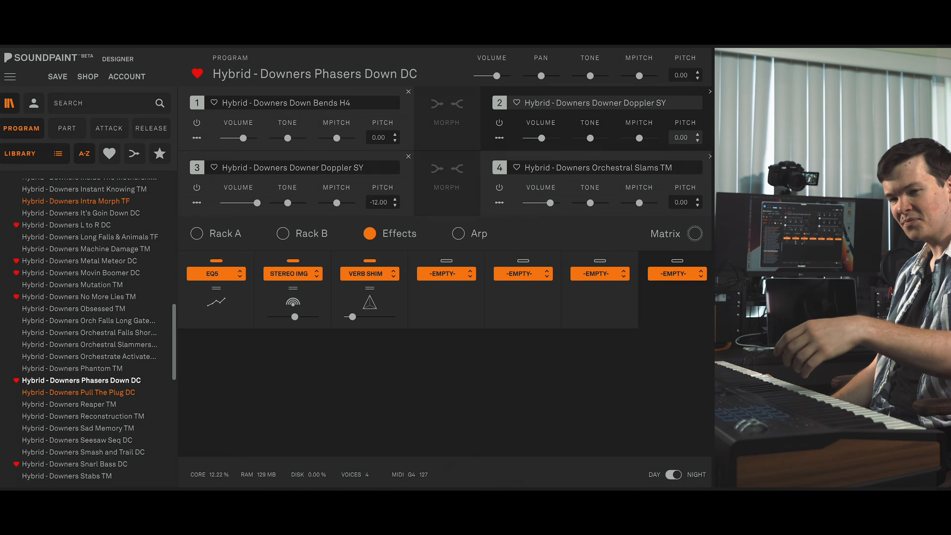
{"action": "left_click", "coordinate": [696, 236]}
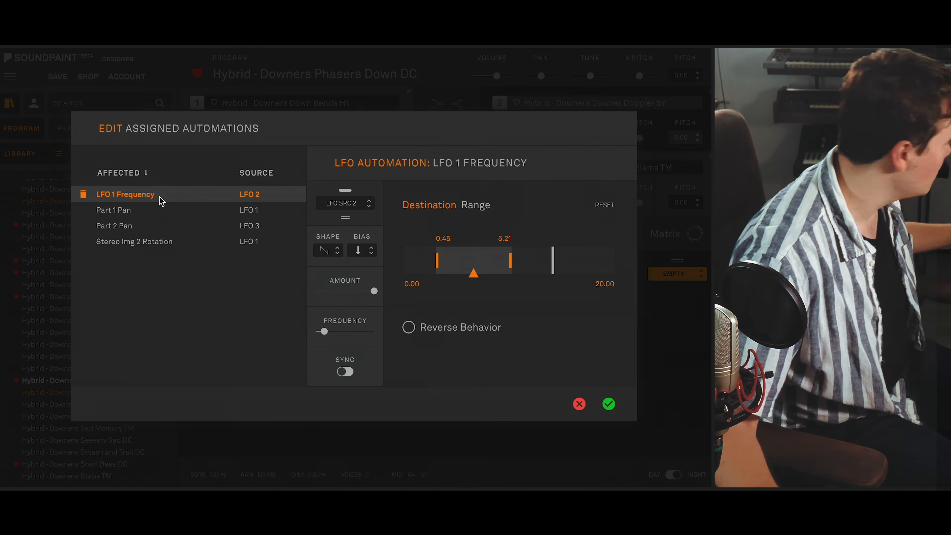
- Load the Hybrid - Downers Snarl Bass DC program and review its assigned automations
{"action": "left_click", "coordinate": [606, 407]}
{"action": "left_click", "coordinate": [327, 290]}
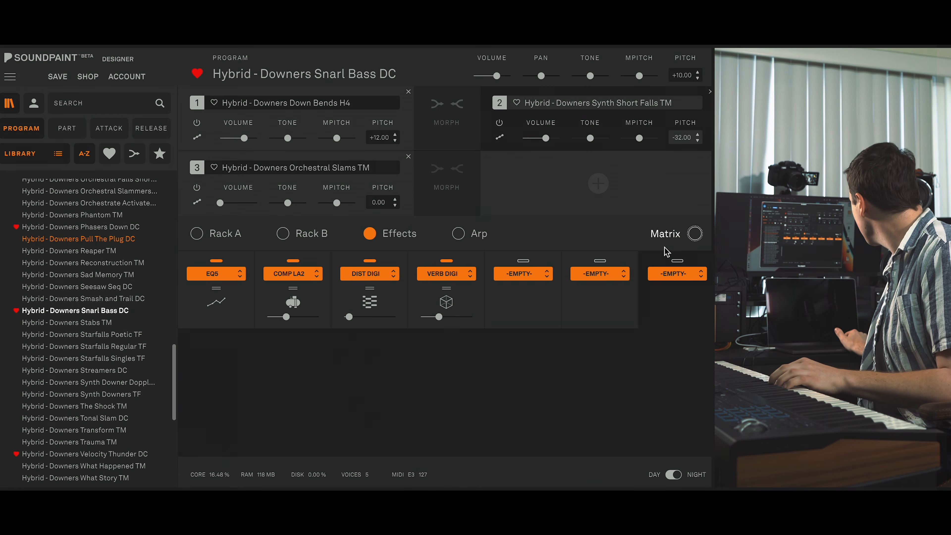
{"action": "left_click", "coordinate": [678, 234]}
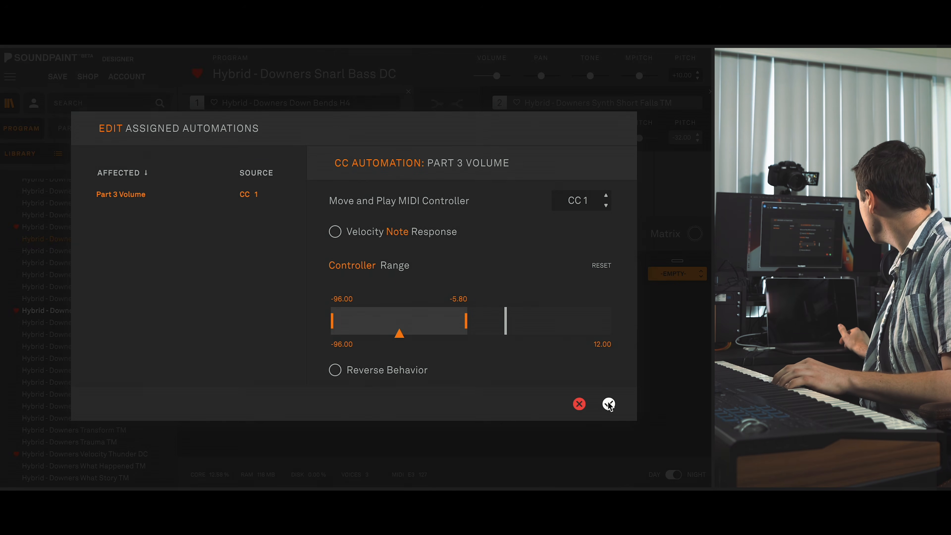
{"action": "left_click", "coordinate": [610, 404]}
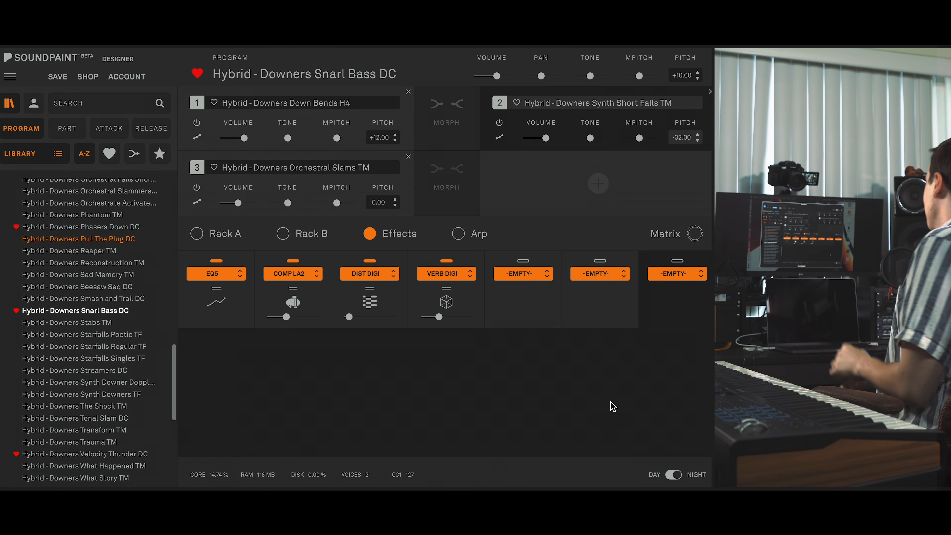
- Load the Hybrid - Downers Velocity Thunder DC program and review its assigned automations
{"action": "scroll", "coordinate": [117, 381], "scroll_direction": "down", "scroll_amount": 2}
{"action": "left_click", "coordinate": [117, 381]}
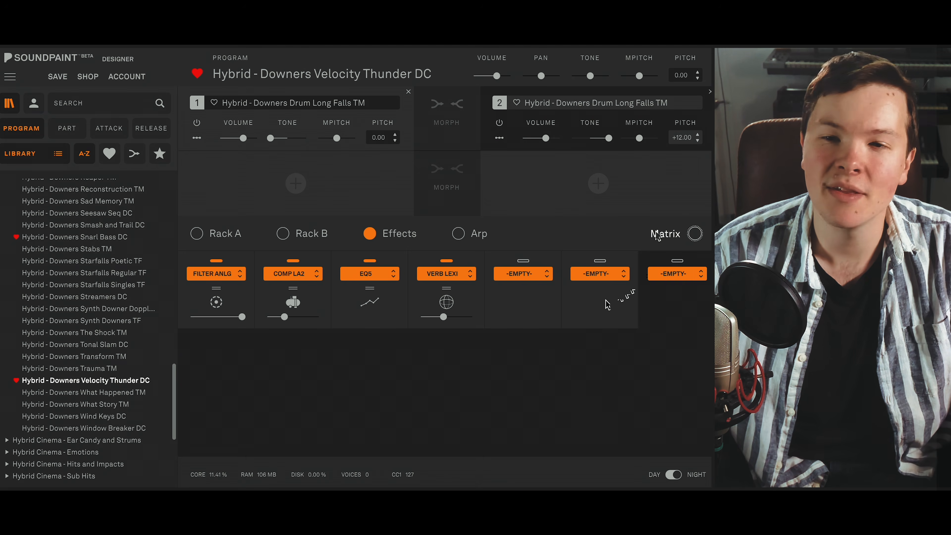
{"action": "left_click", "coordinate": [665, 233]}
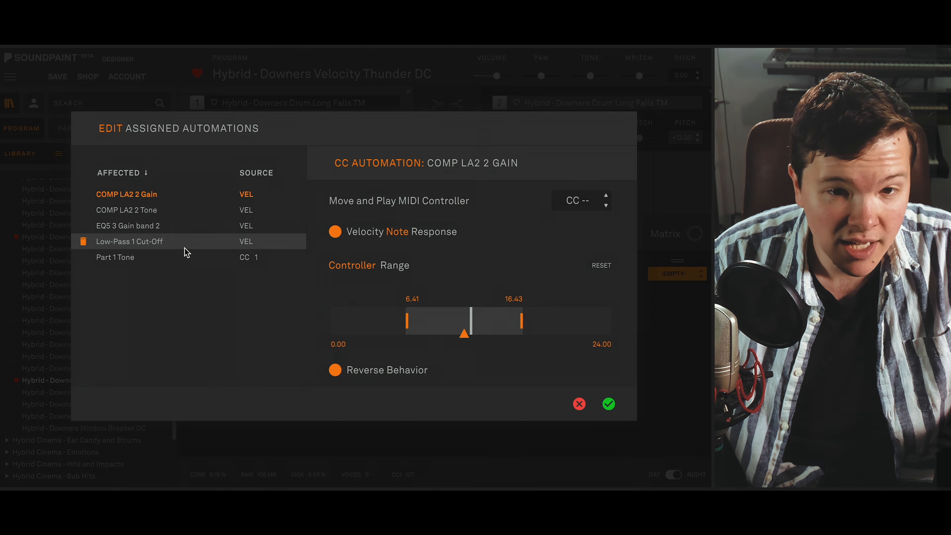
{"action": "left_click", "coordinate": [579, 404]}
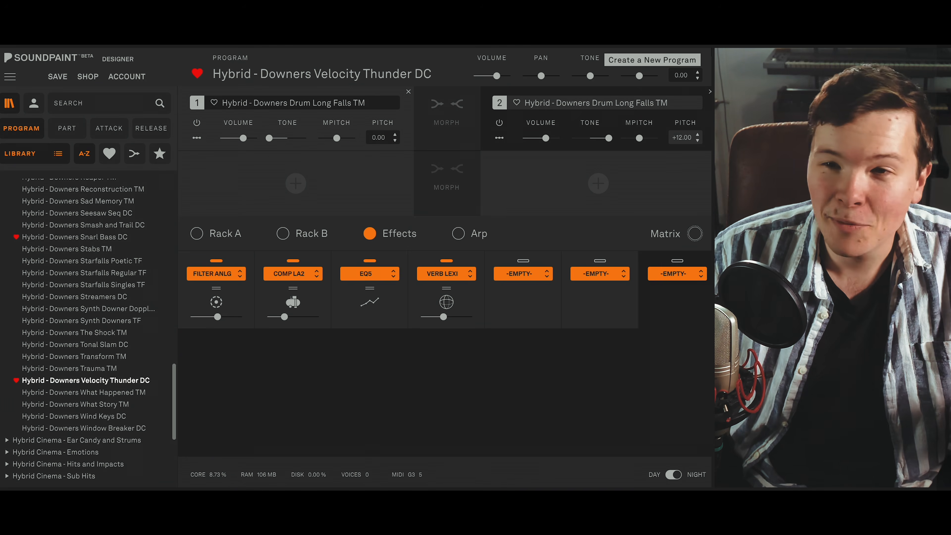
- Create a new program and load Hybrid - Downers Down Bends H4 as part 1
{"action": "left_click", "coordinate": [712, 52]}
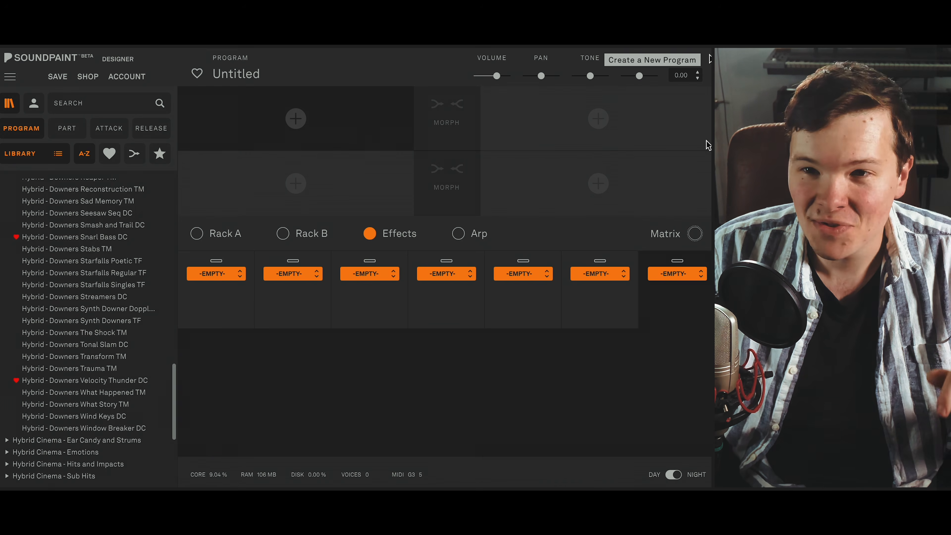
{"action": "left_click", "coordinate": [67, 128]}
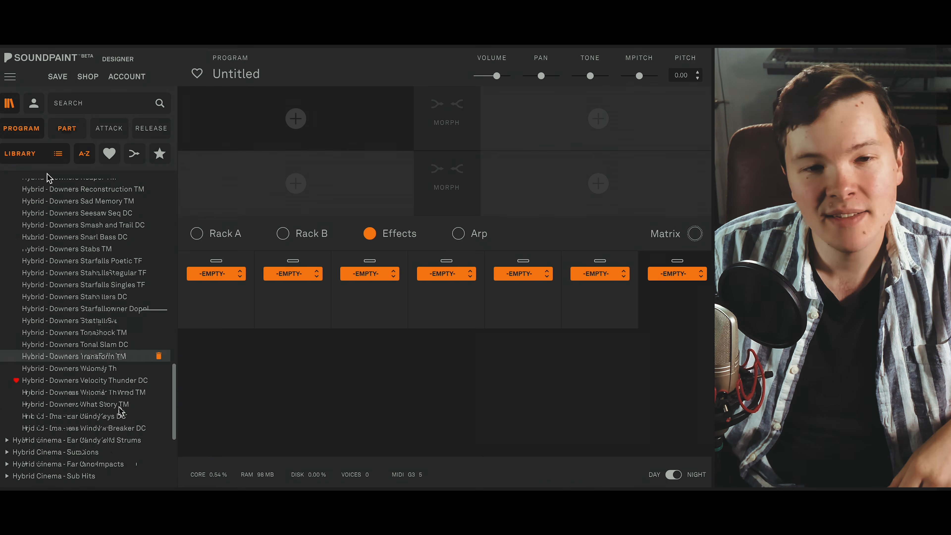
{"action": "scroll", "coordinate": [132, 379], "scroll_direction": "down", "scroll_amount": 1}
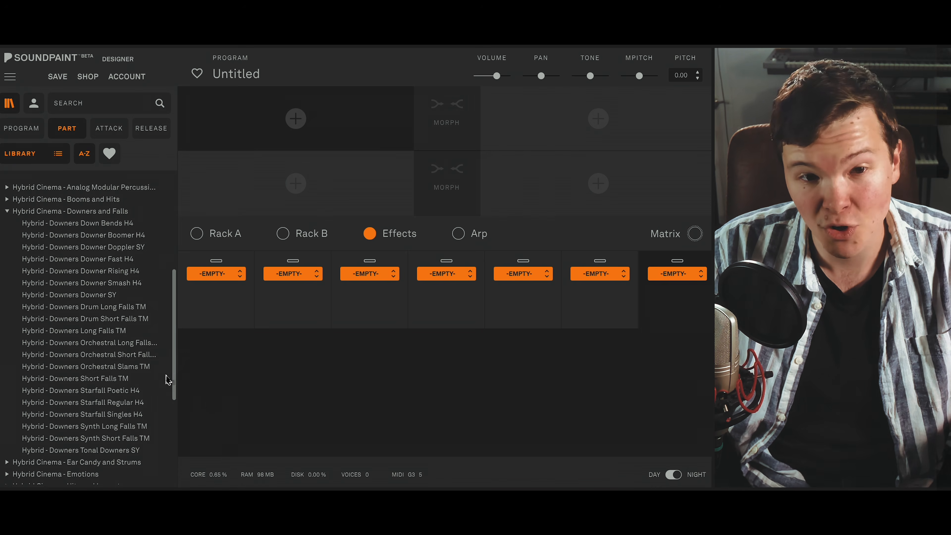
{"action": "double_click", "coordinate": [114, 225]}
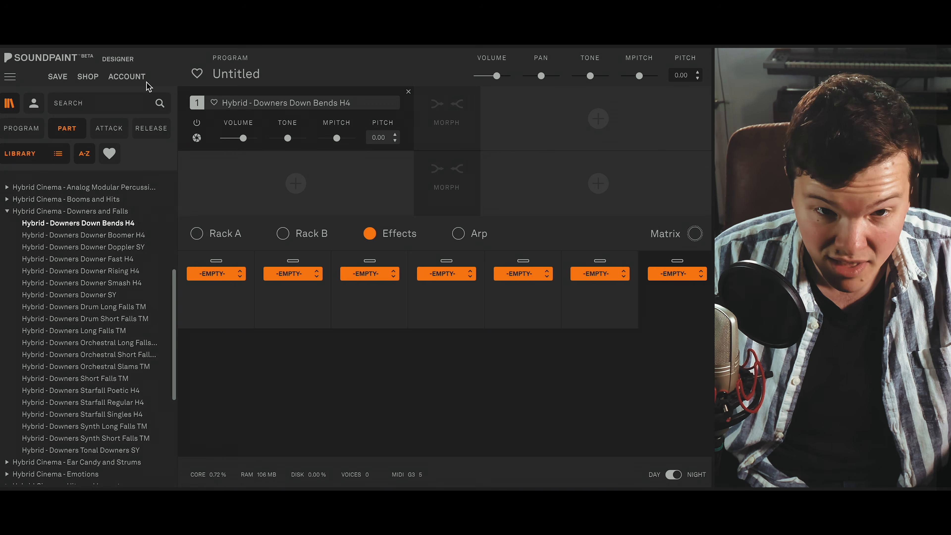
- Set part 1's sound mode to One Note Stretch on note G4 and its pitch to +5.00
{"action": "left_click", "coordinate": [196, 137]}
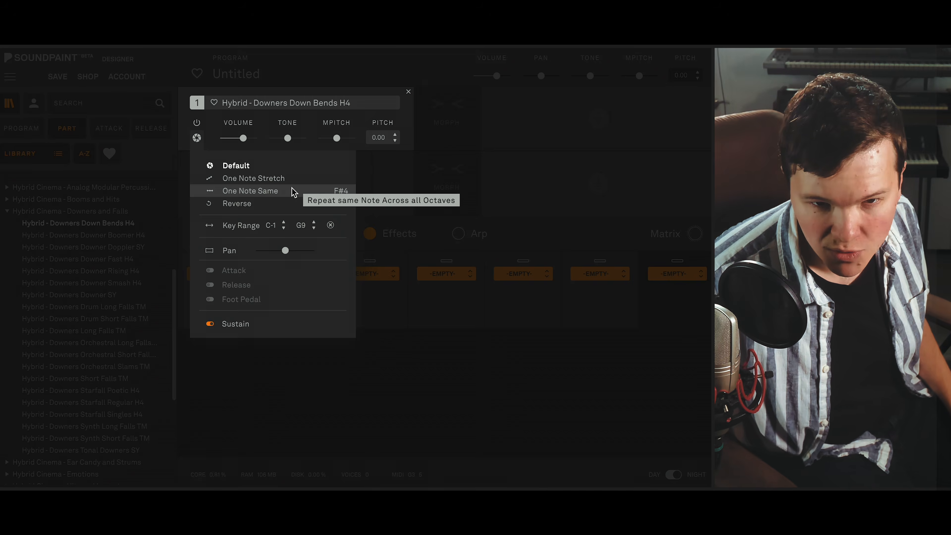
{"action": "left_click", "coordinate": [292, 191]}
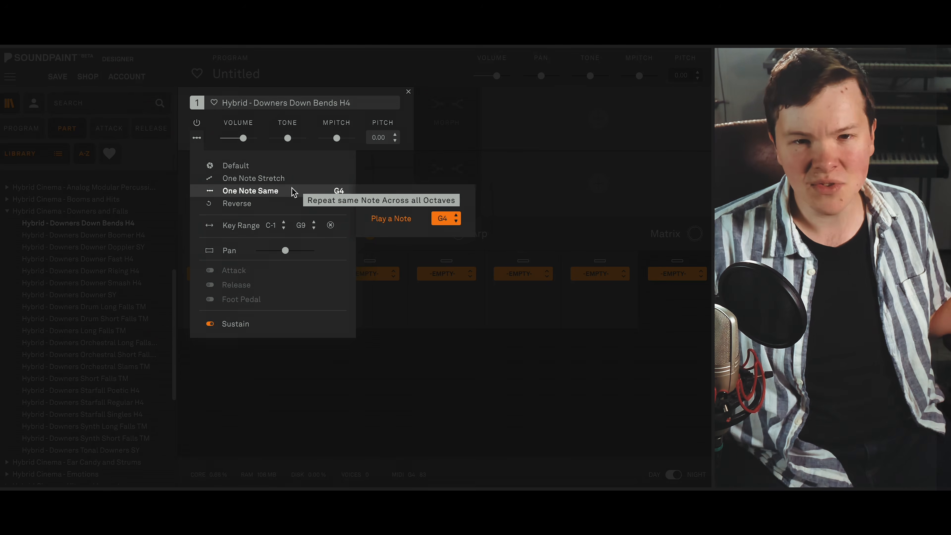
{"action": "left_click", "coordinate": [253, 178]}
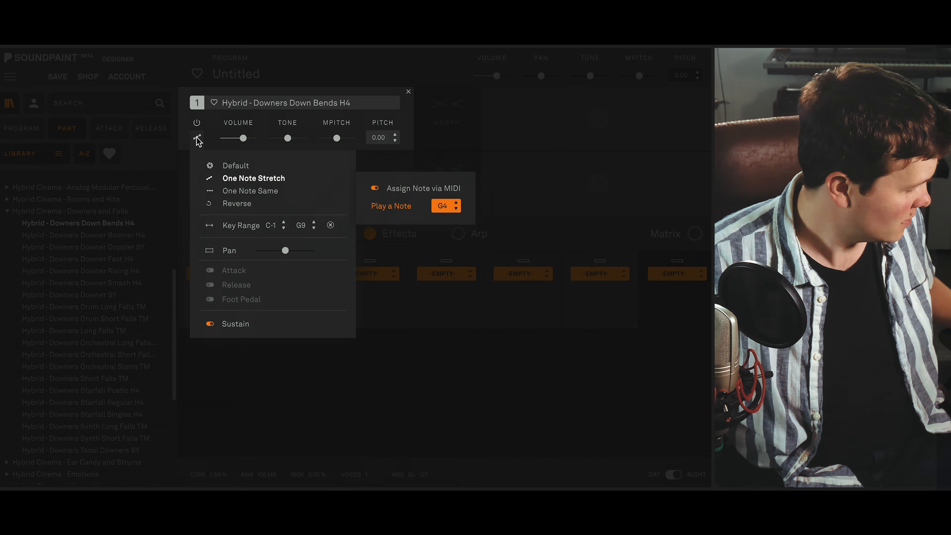
{"action": "left_click", "coordinate": [181, 143]}
{"action": "left_click_drag", "start_coordinate": [397, 142], "coordinate": [401, 166]}
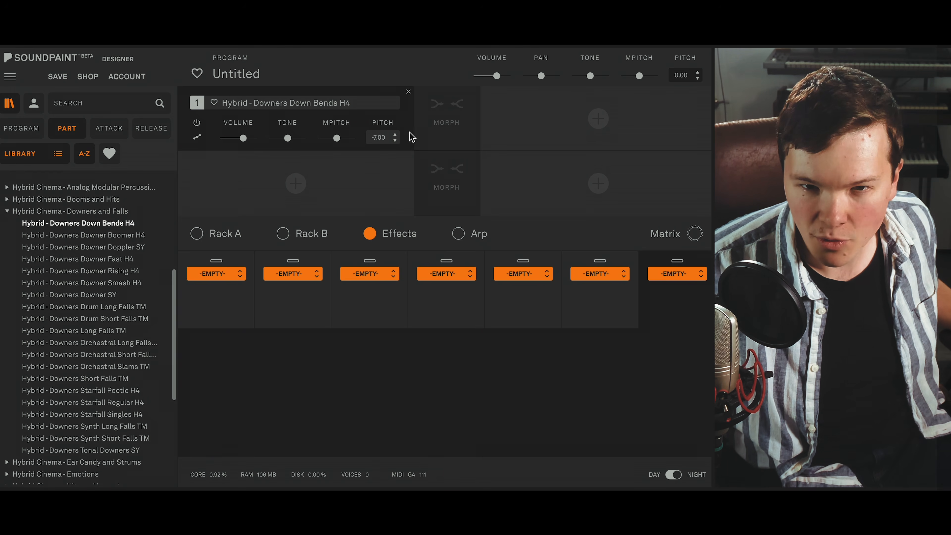
{"action": "mouse_move", "coordinate": [397, 116]}
{"action": "left_mouse_down"}
{"action": "mouse_move", "coordinate": [393, 81]}
{"action": "mouse_move", "coordinate": [390, 111]}
{"action": "left_mouse_up"}
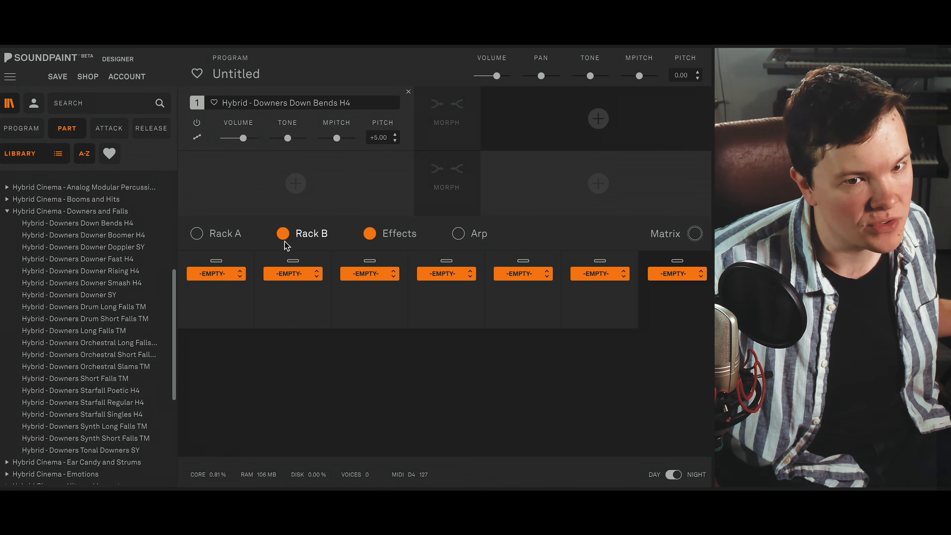
- Load Hybrid - Downers Orchestral Long Falls TM as part 2 and mute part 1
{"action": "double_click", "coordinate": [125, 344]}
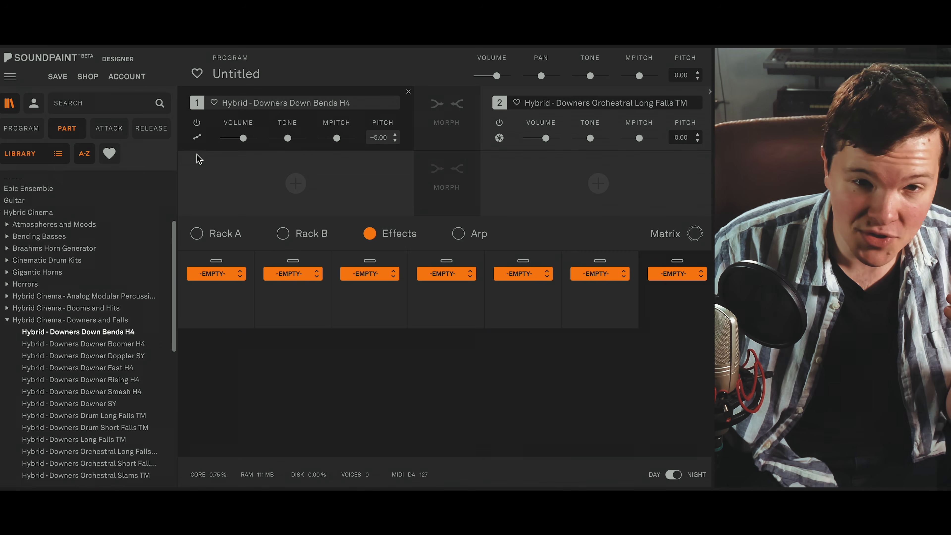
{"action": "left_click", "coordinate": [197, 126]}
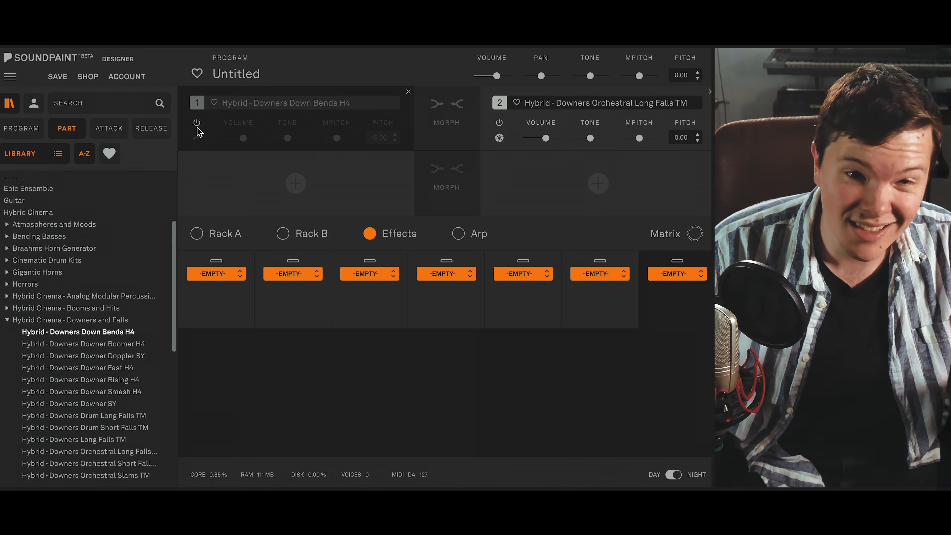
- Try balancing the two parts by lowering part 2's volume to minimum and switching part 1 on and off
{"action": "left_click_drag", "start_coordinate": [546, 138], "coordinate": [524, 138]}
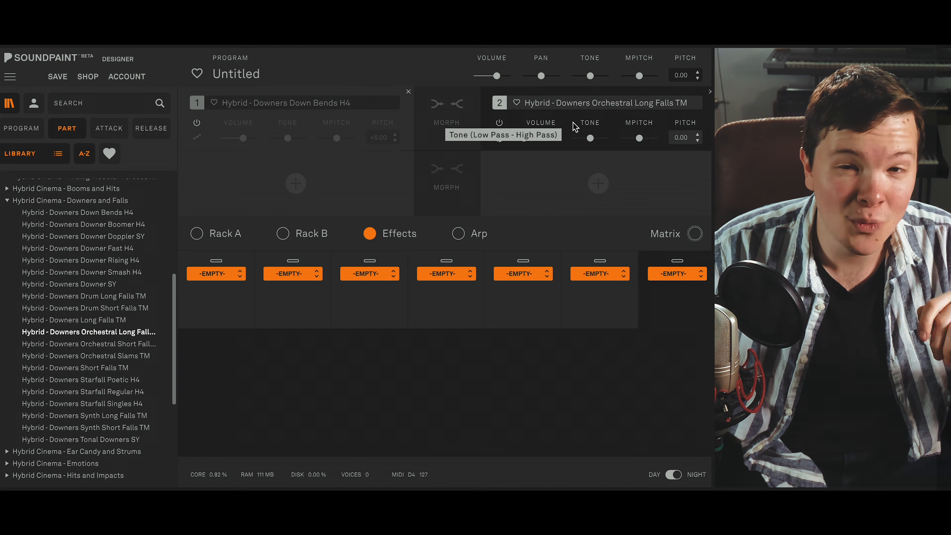
{"action": "left_click", "coordinate": [268, 144]}
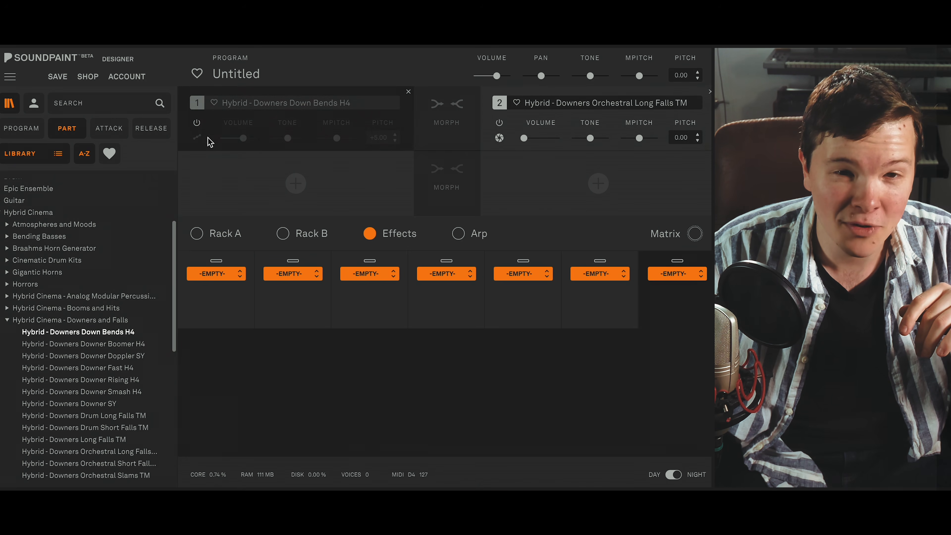
{"action": "left_click", "coordinate": [518, 129]}
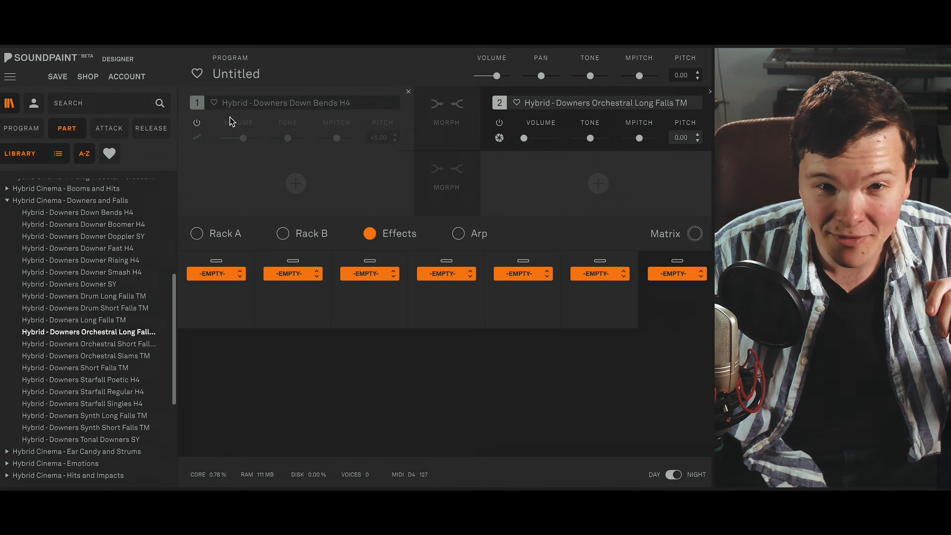
{"action": "left_click", "coordinate": [198, 125]}
{"action": "left_click", "coordinate": [197, 124]}
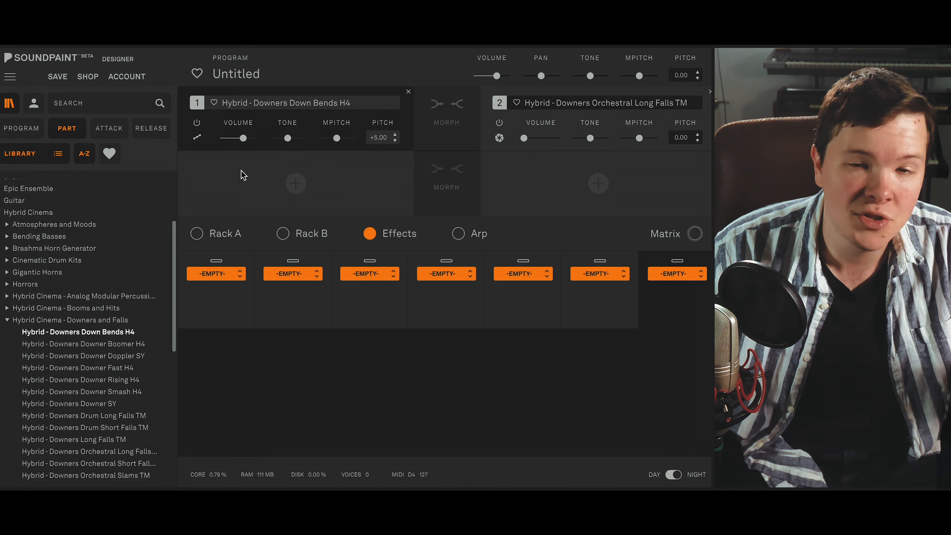
{"action": "left_click", "coordinate": [513, 149]}
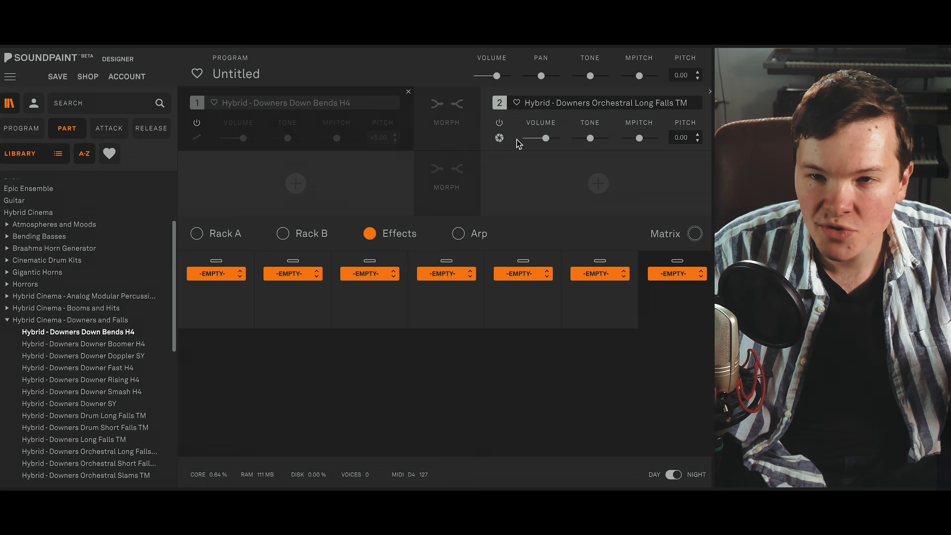
{"action": "left_click", "coordinate": [518, 144]}
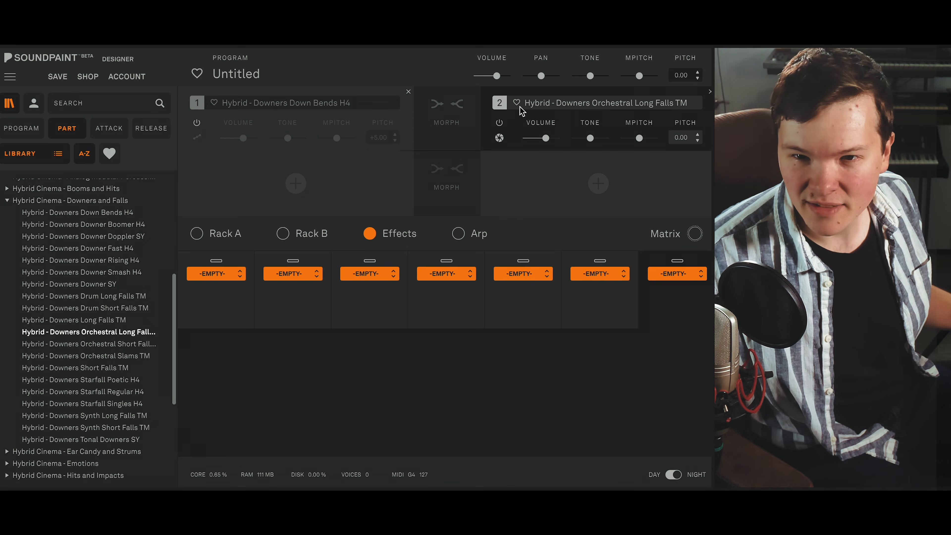
- Set part 2's sound mode to One Note Stretch and re-enable part 1 to play both parts together
{"action": "left_click", "coordinate": [499, 138]}
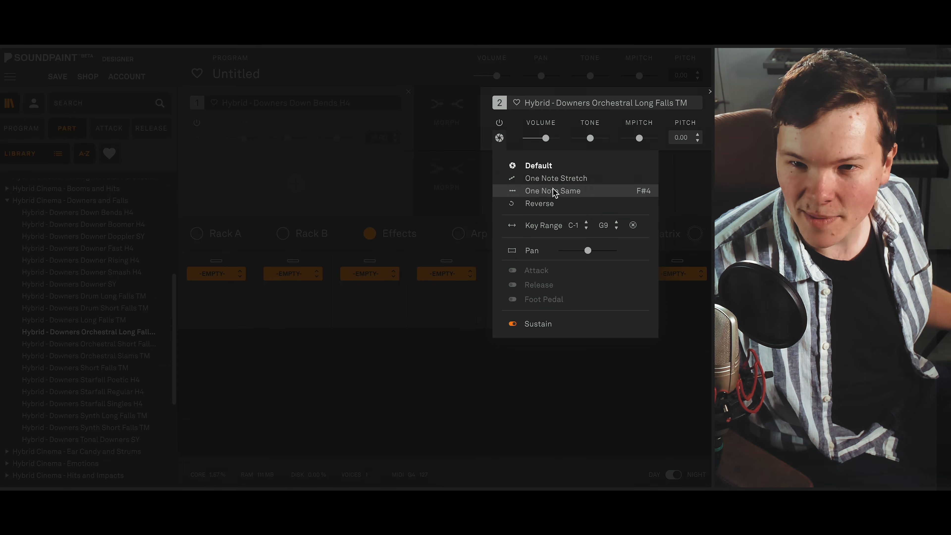
{"action": "left_click", "coordinate": [571, 183]}
{"action": "left_click", "coordinate": [504, 142]}
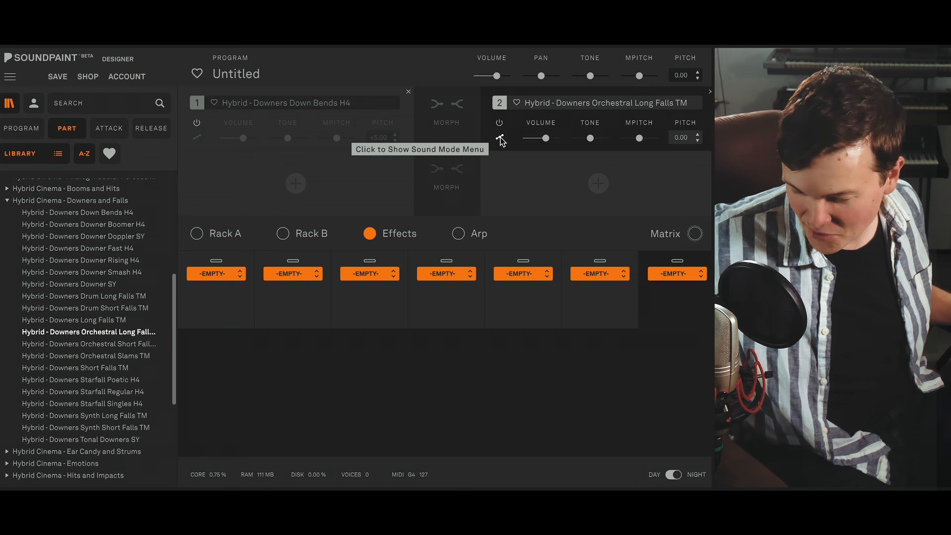
{"action": "mouse_move", "coordinate": [523, 141]}
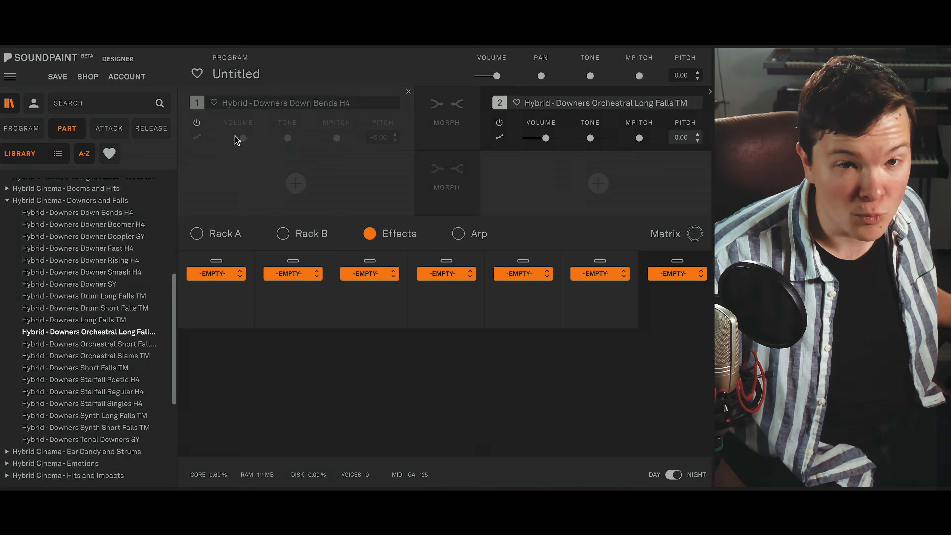
{"action": "left_click", "coordinate": [198, 124]}
{"action": "mouse_move", "coordinate": [591, 138]}
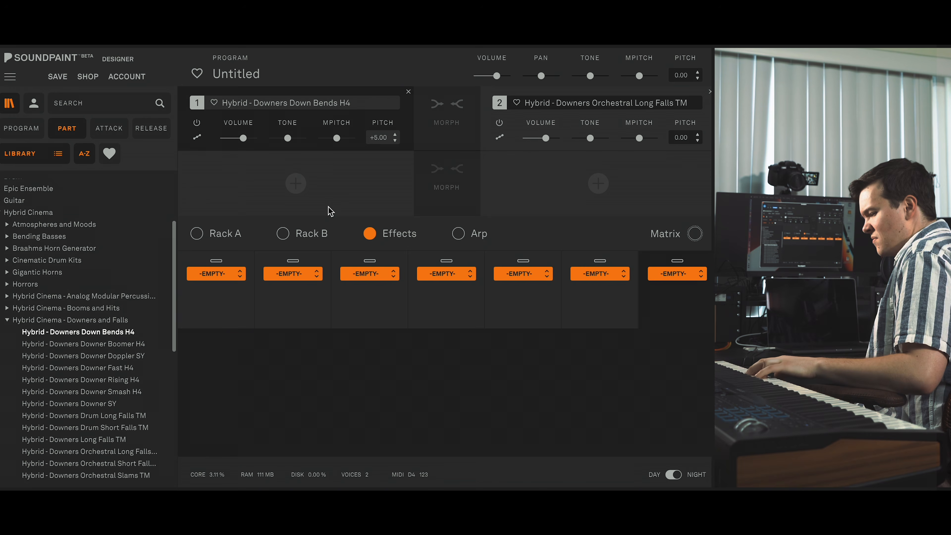
- Mute part 2 to hear part 1 alone, and re-enable it
{"action": "left_click", "coordinate": [500, 123]}
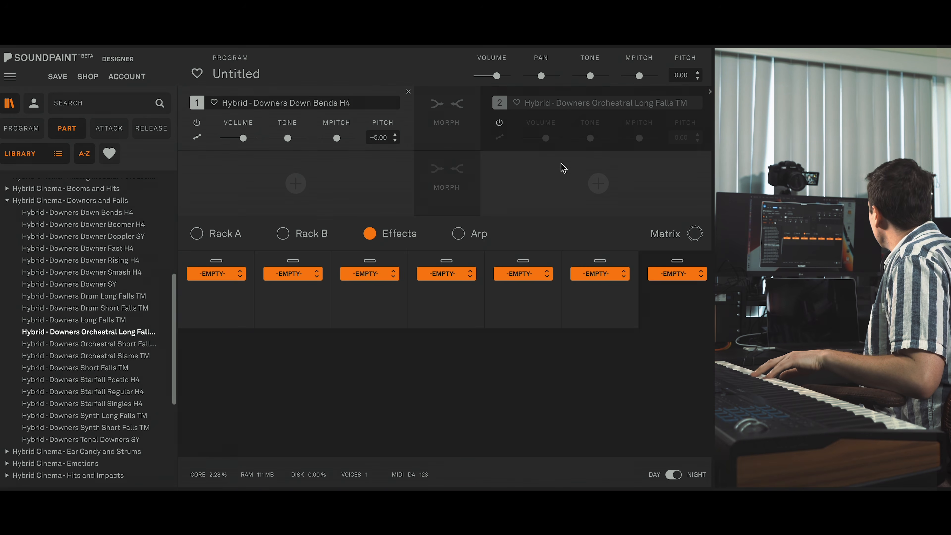
{"action": "left_click", "coordinate": [499, 123]}
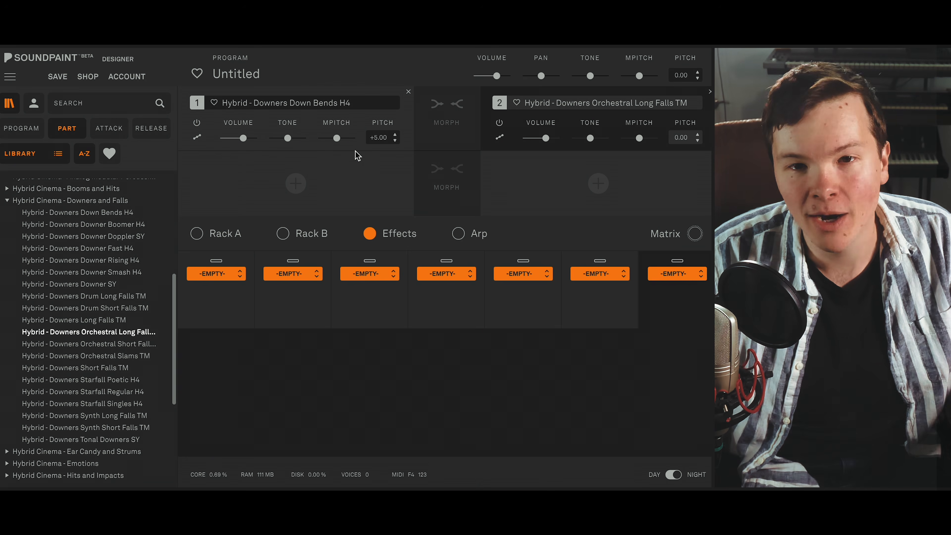
- Mute parts 1 and 2, and load Hybrid - Downers Downer Fast H4 as part 3 with pitch +4.00
{"action": "left_click", "coordinate": [197, 123]}
{"action": "left_click", "coordinate": [499, 123]}
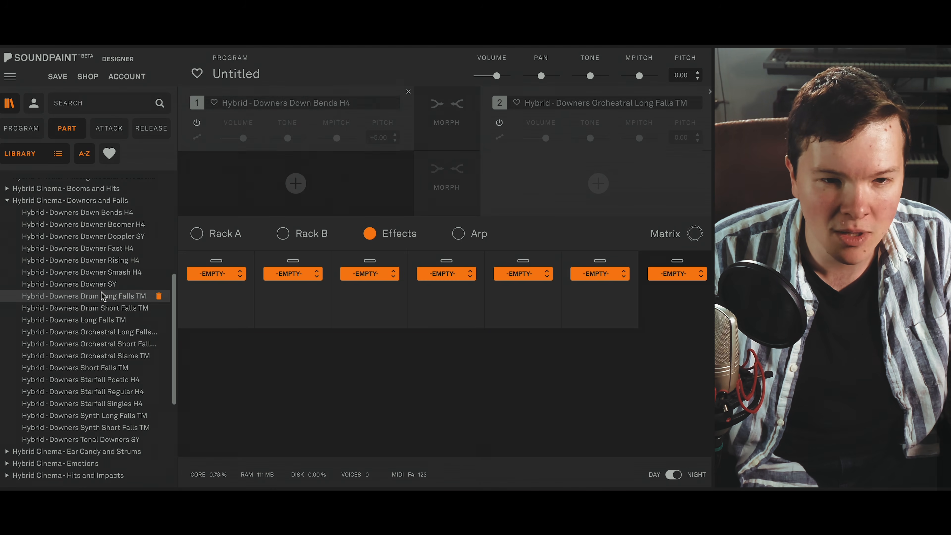
{"action": "double_click", "coordinate": [116, 249]}
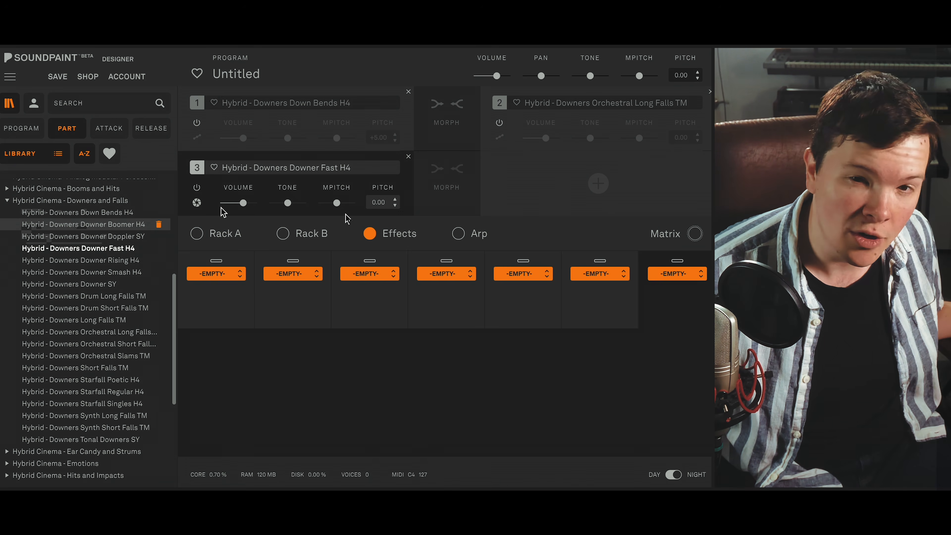
{"action": "left_click_drag", "start_coordinate": [396, 203], "coordinate": [396, 193]}
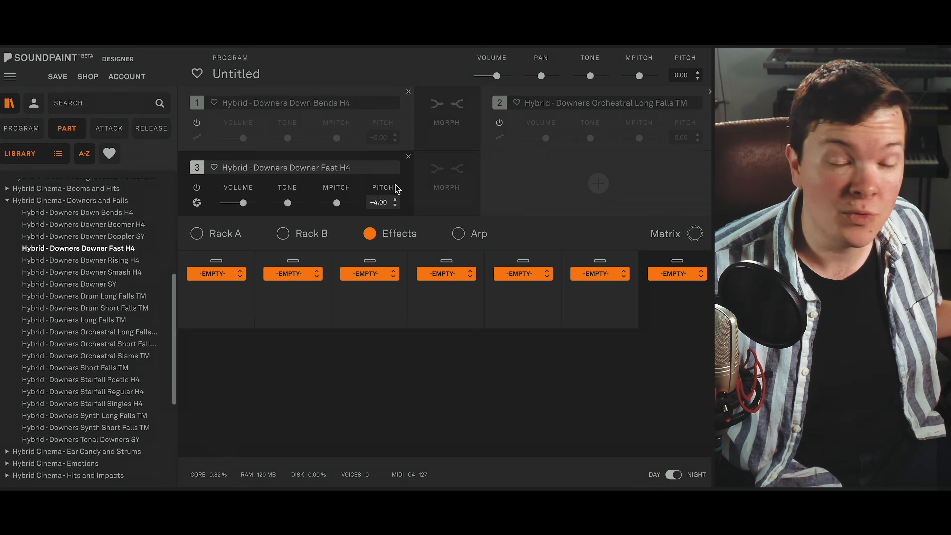
{"action": "left_click", "coordinate": [507, 241]}
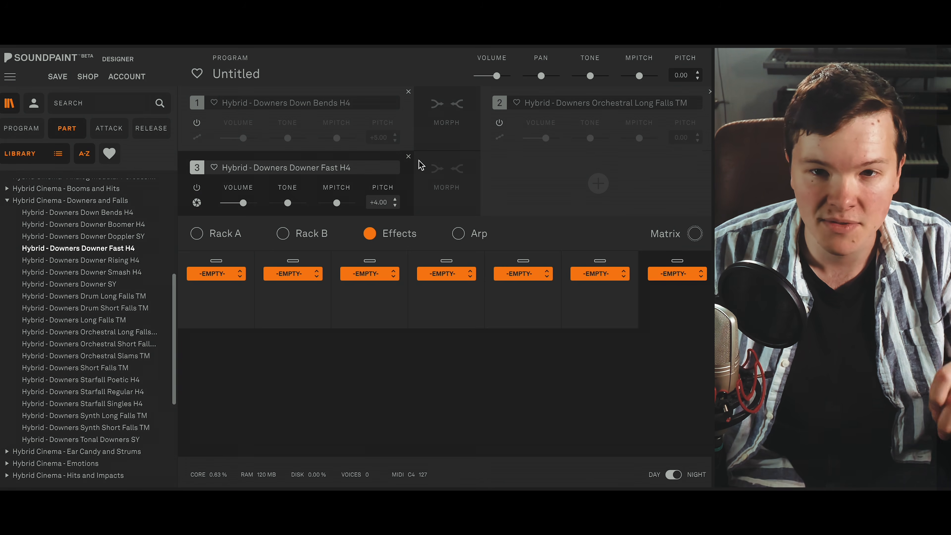
- Remove part 3 and re-enable parts 1 and 2
{"action": "left_click", "coordinate": [409, 156]}
{"action": "left_click", "coordinate": [197, 123]}
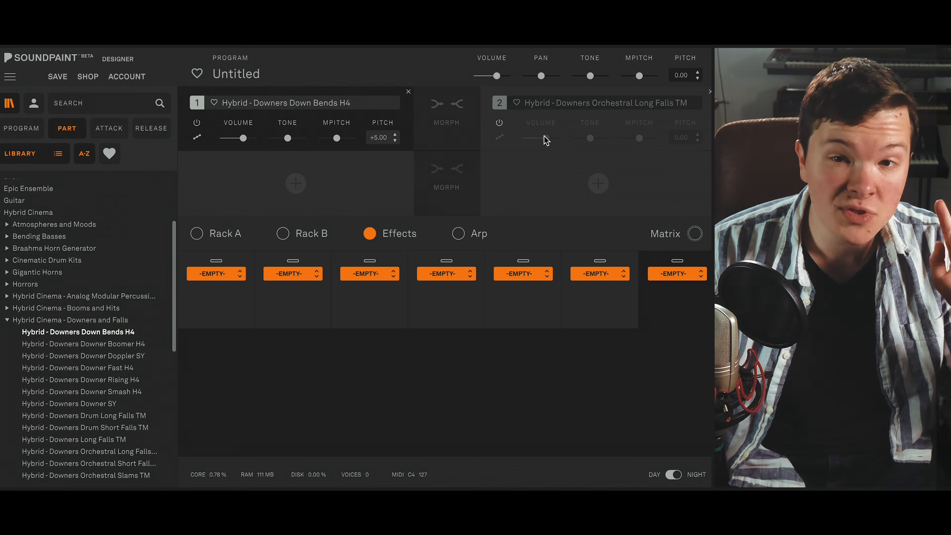
{"action": "left_click", "coordinate": [500, 123]}
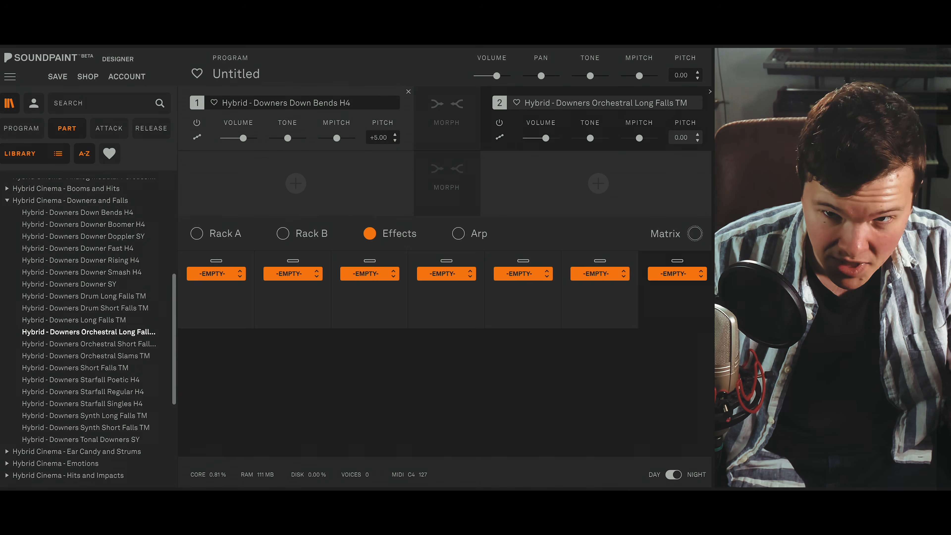
- Mute part 2 and add an ADSR module in Rack A, setting part 2's sustain to minimum and its decay to maximum
{"action": "left_click", "coordinate": [229, 244]}
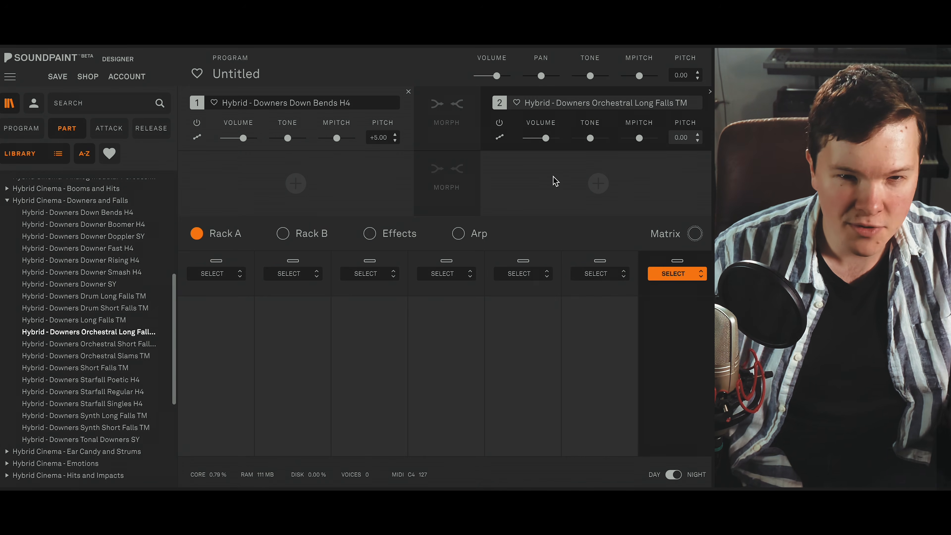
{"action": "left_click", "coordinate": [499, 123]}
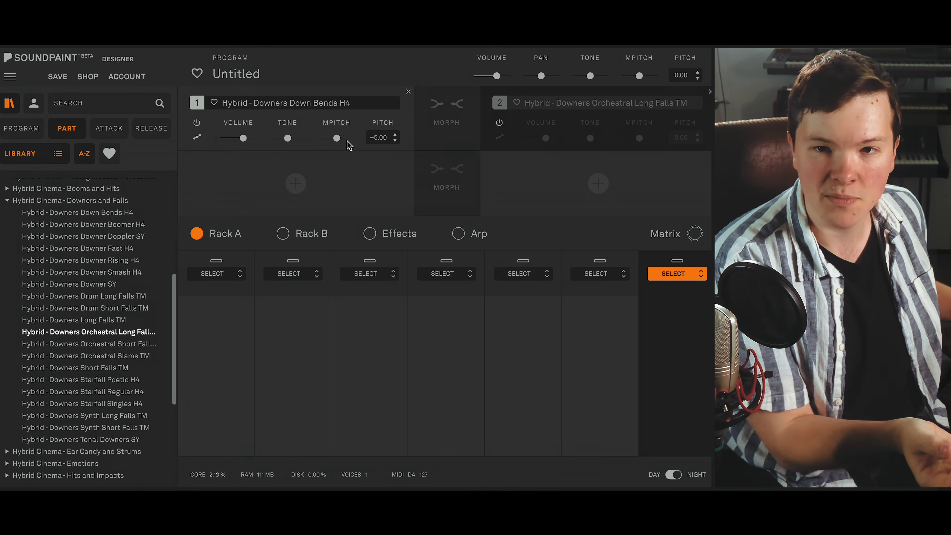
{"action": "left_click", "coordinate": [218, 274]}
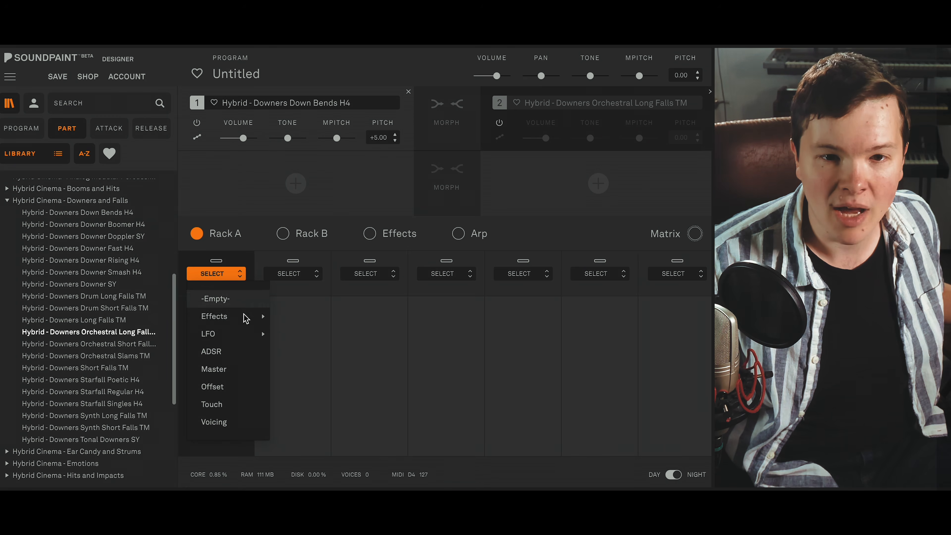
{"action": "left_click", "coordinate": [230, 357]}
{"action": "left_click", "coordinate": [208, 313]}
{"action": "left_click_drag", "start_coordinate": [246, 413], "coordinate": [184, 413]}
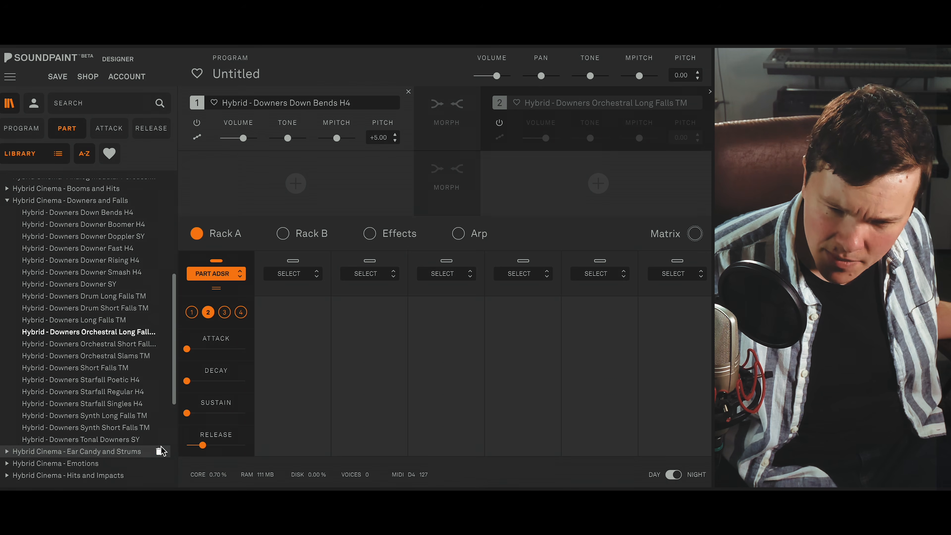
{"action": "left_click_drag", "start_coordinate": [187, 381], "coordinate": [620, 380]}
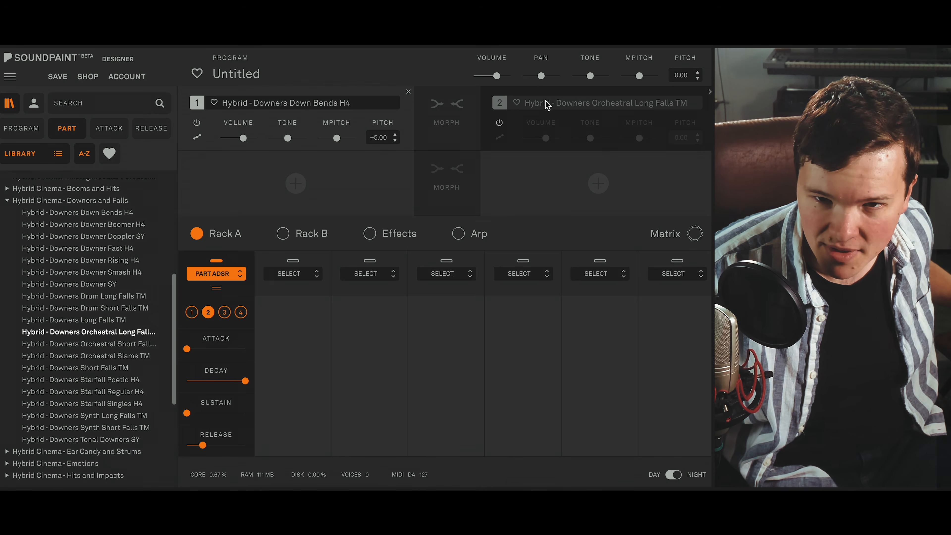
- Balance the two parts by soloing part 2 to raise its volume slightly, and lower part 1's volume slightly with both enabled
{"action": "left_click", "coordinate": [499, 123]}
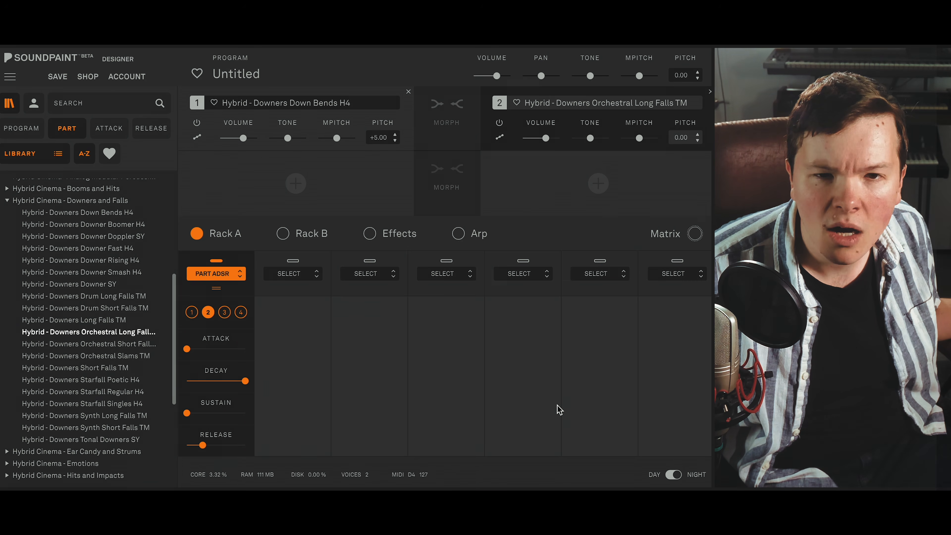
{"action": "left_click", "coordinate": [197, 124]}
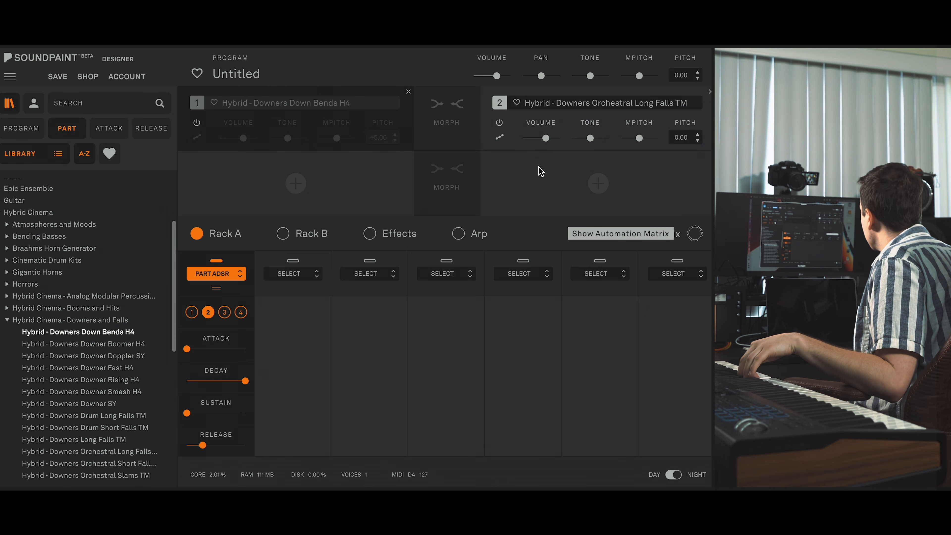
{"action": "mouse_move", "coordinate": [542, 139]}
{"action": "left_click_drag", "start_coordinate": [546, 139], "coordinate": [549, 139]}
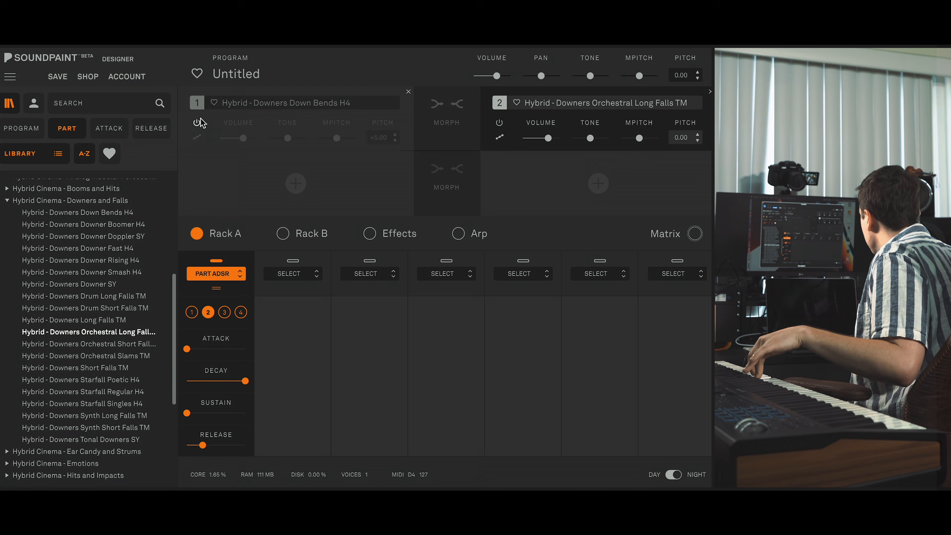
{"action": "left_click", "coordinate": [195, 133]}
{"action": "left_click_drag", "start_coordinate": [243, 139], "coordinate": [241, 139]}
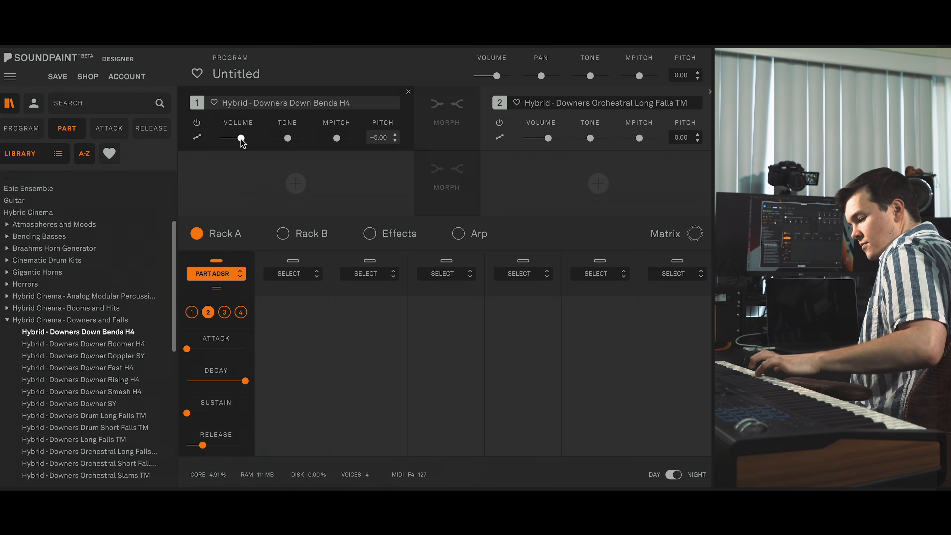
- Lengthen the release of parts 1 and 2 in the Part ADSR, keeping part 2's sustain at minimum
{"action": "left_click", "coordinate": [191, 312]}
{"action": "mouse_move", "coordinate": [203, 445]}
{"action": "left_mouse_down"}
{"action": "mouse_move", "coordinate": [221, 448]}
{"action": "mouse_move", "coordinate": [210, 447]}
{"action": "left_mouse_up"}
{"action": "left_click", "coordinate": [207, 313]}
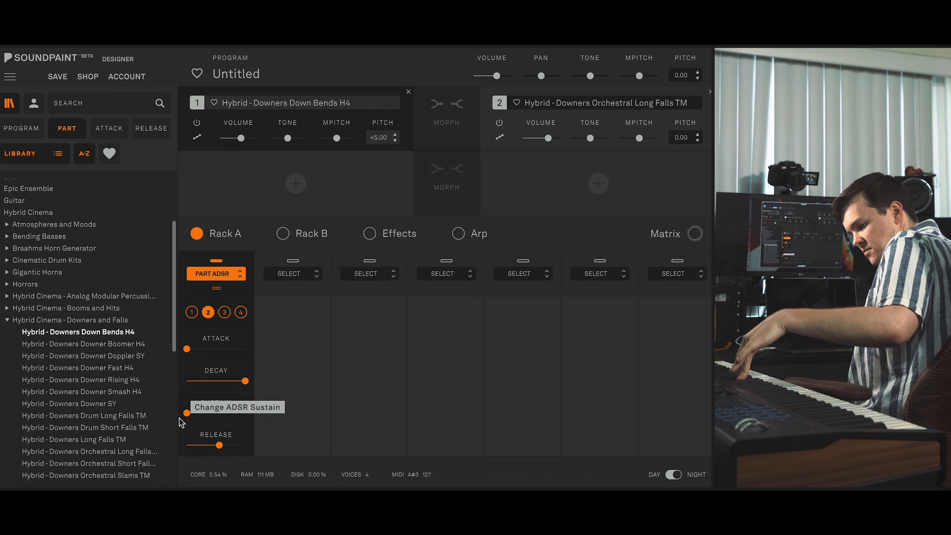
{"action": "left_click_drag", "start_coordinate": [186, 414], "coordinate": [230, 415]}
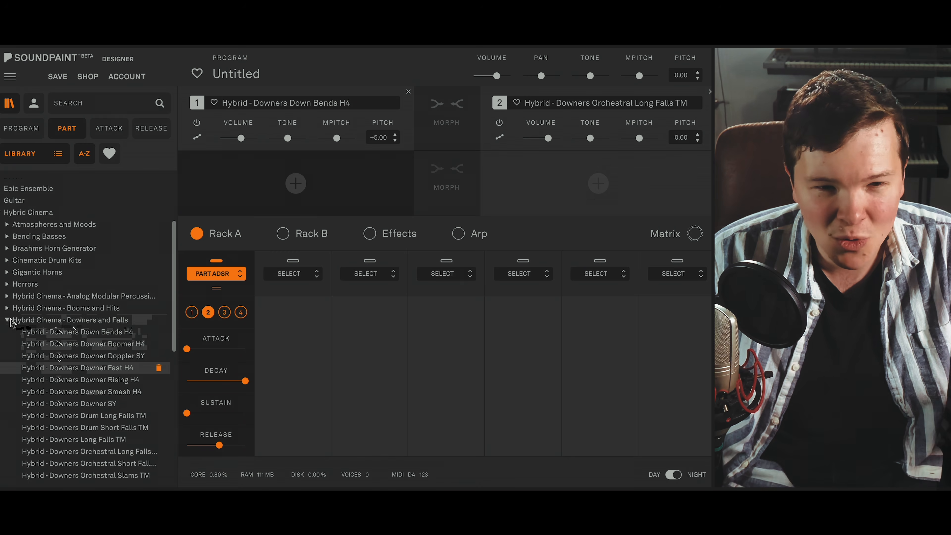
- Mute parts 1 and 2, and load Hybrid - Sub Hits ET from the Hybrid Cinema - Sub Hits library as part 3
{"action": "left_click", "coordinate": [22, 321]}
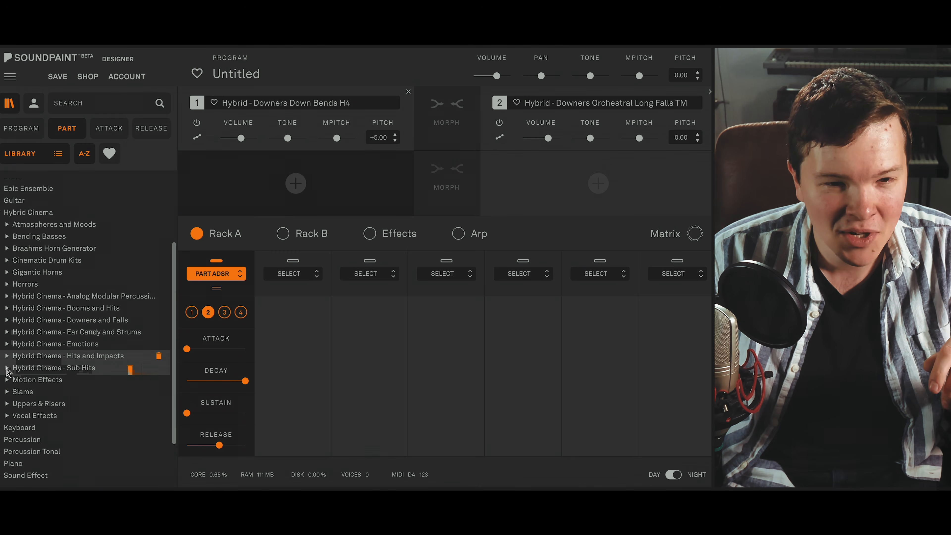
{"action": "left_click", "coordinate": [21, 369]}
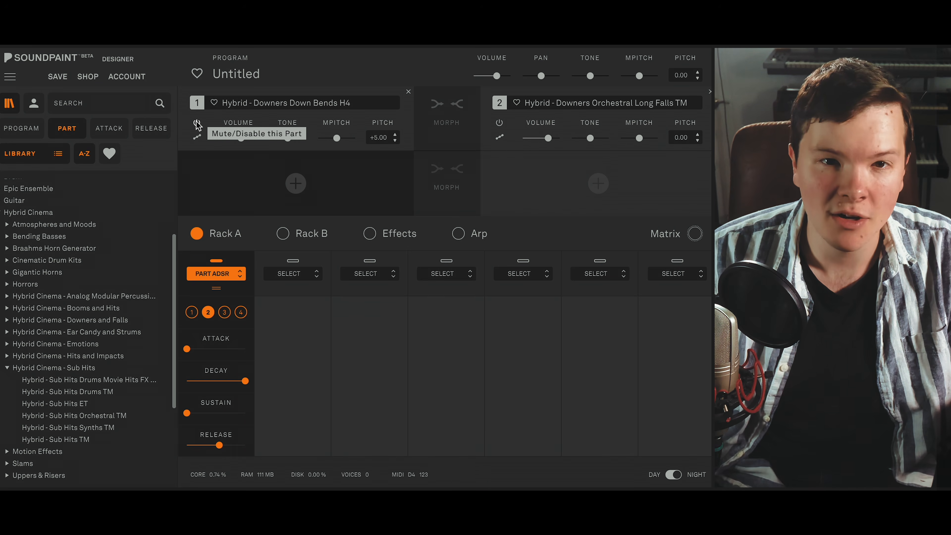
{"action": "left_click", "coordinate": [197, 123]}
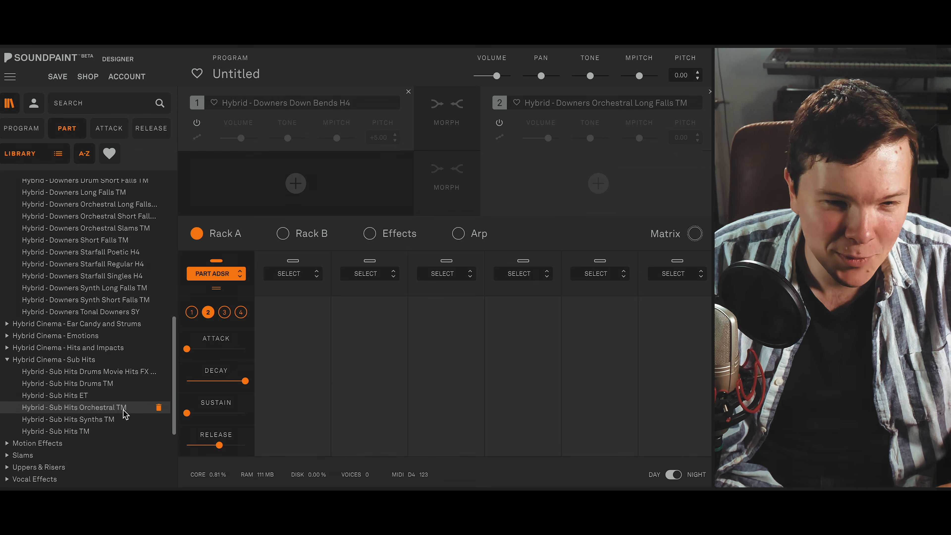
{"action": "double_click", "coordinate": [79, 398]}
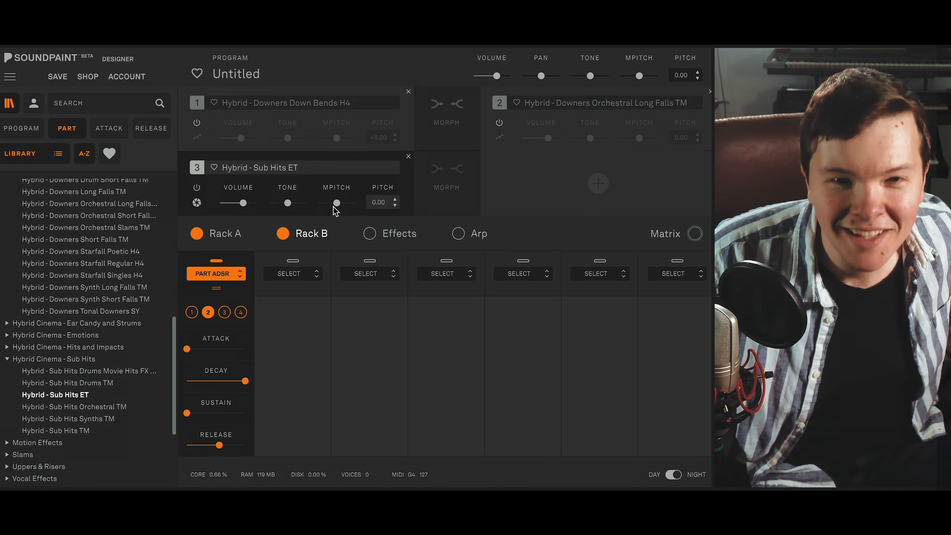
- Set part 3's sound mode to One Note Same
{"action": "left_click", "coordinate": [197, 202]}
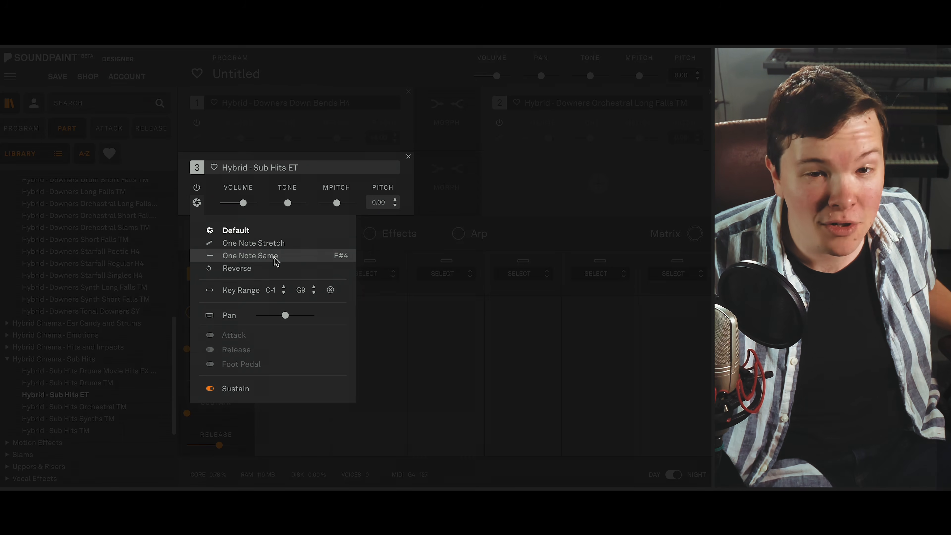
{"action": "left_click", "coordinate": [274, 258]}
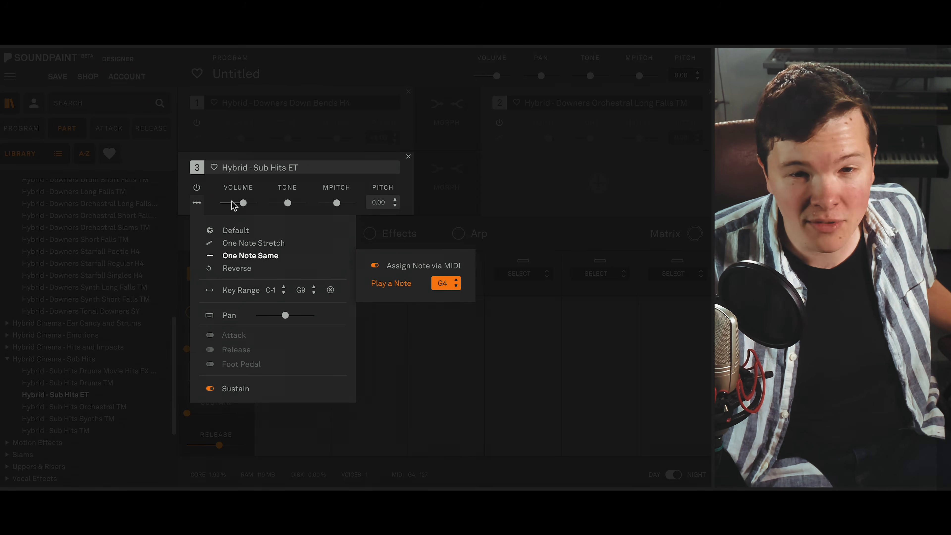
{"action": "left_click", "coordinate": [197, 203]}
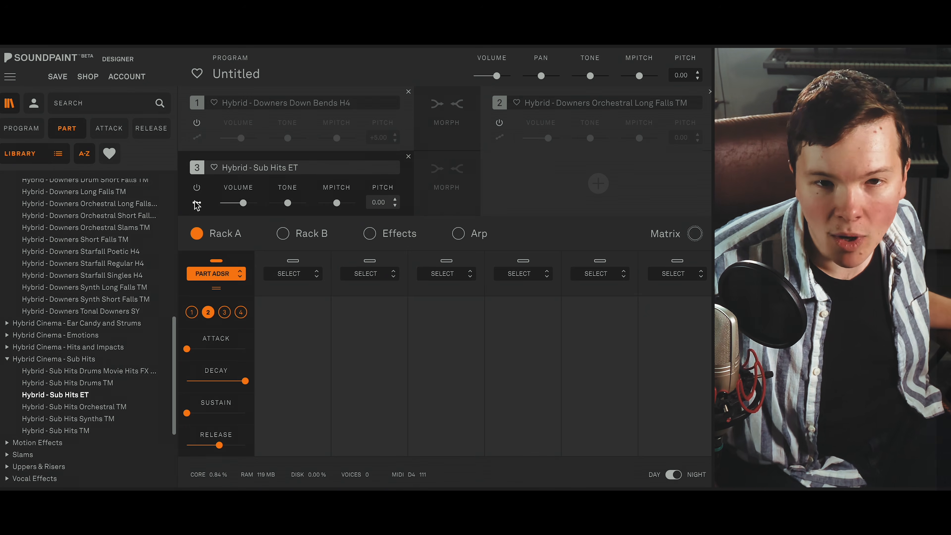
{"action": "left_click", "coordinate": [197, 204]}
{"action": "left_click", "coordinate": [197, 204]}
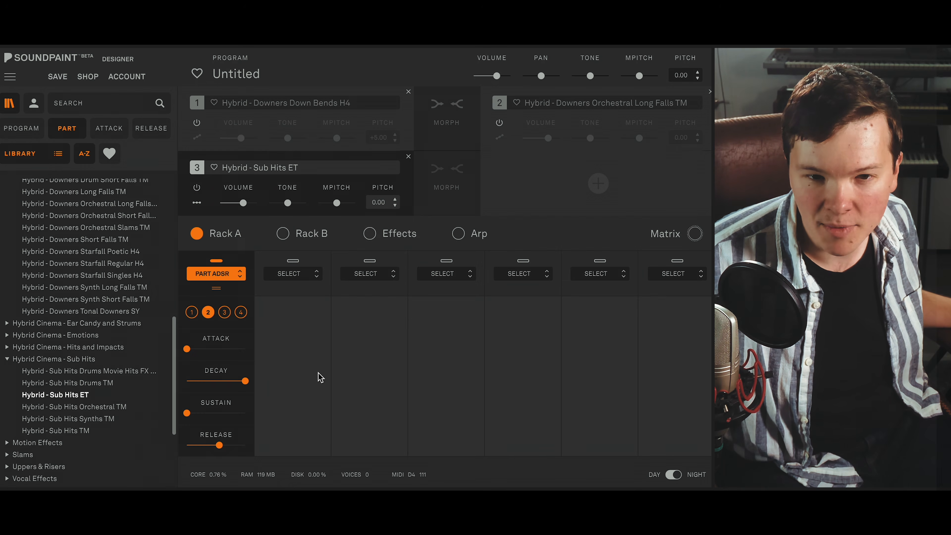
- Set part 3's pitch to -8.00 and lower its tone slightly
{"action": "left_click_drag", "start_coordinate": [396, 205], "coordinate": [400, 232]}
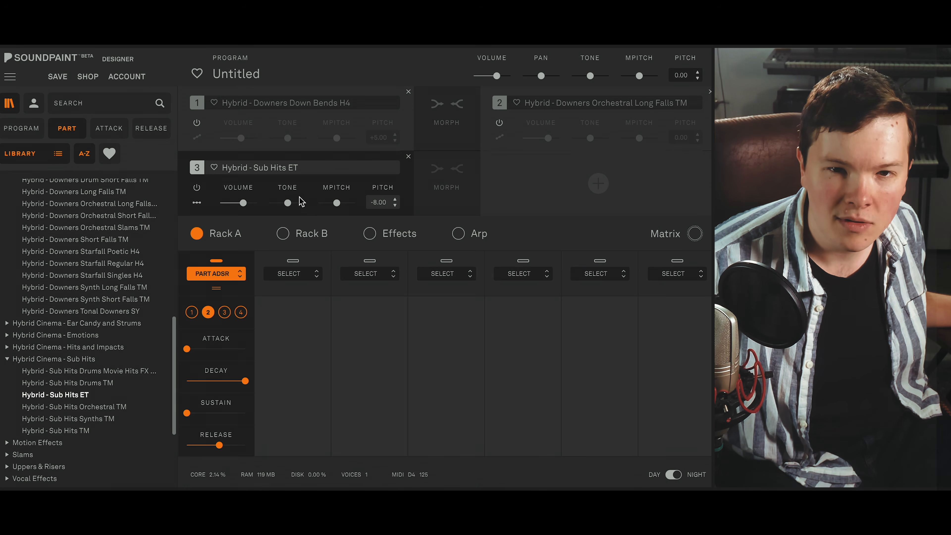
{"action": "left_click_drag", "start_coordinate": [288, 204], "coordinate": [284, 207]}
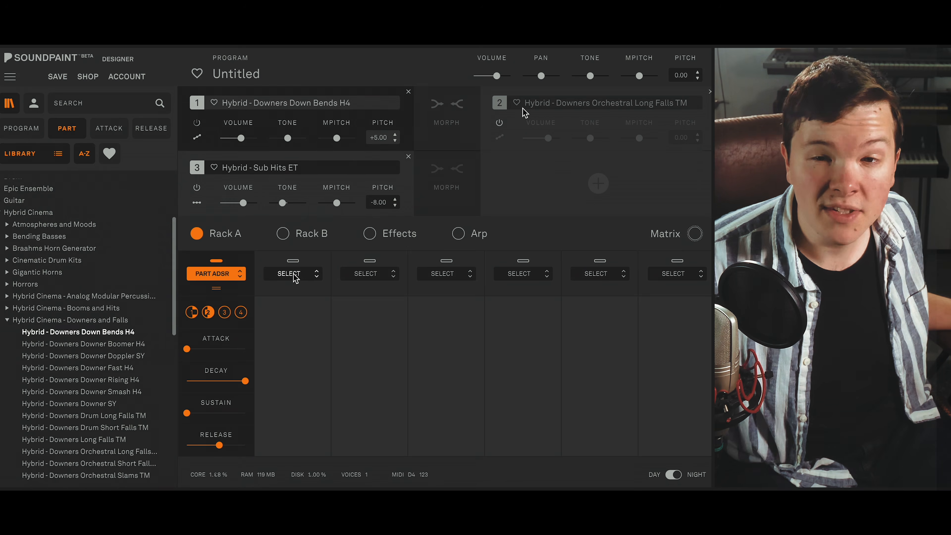
- Re-enable parts 1 and 2 to play all three parts together, and adjust part 3's release in the Part ADSR
{"action": "left_click", "coordinate": [499, 123]}
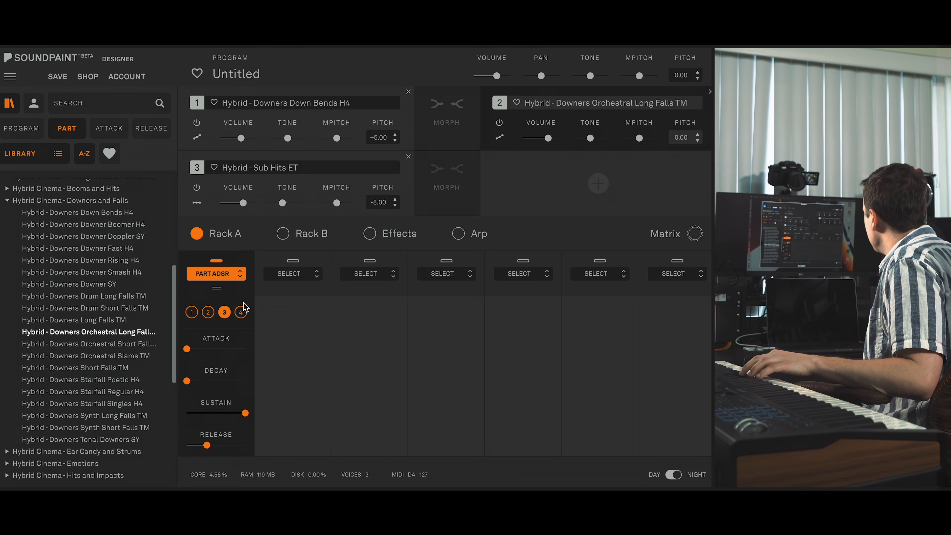
{"action": "mouse_move", "coordinate": [243, 202]}
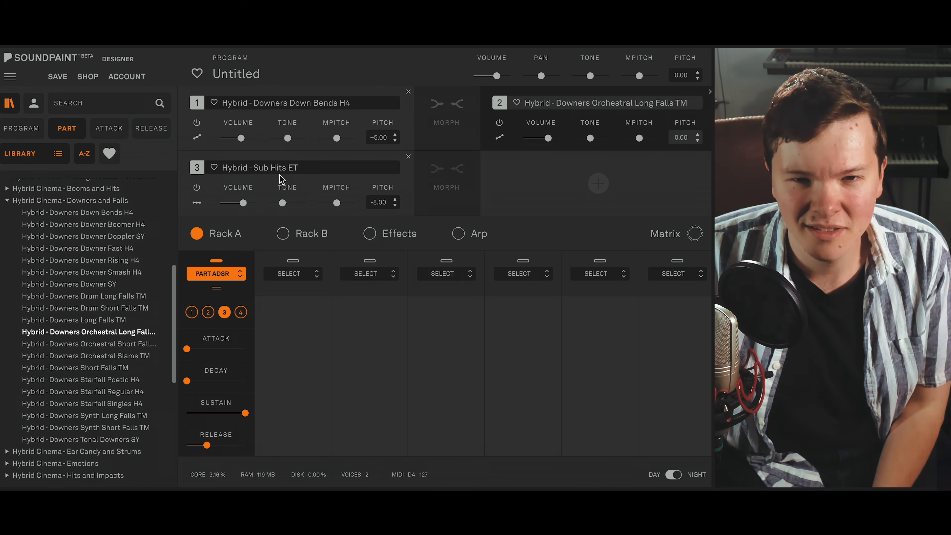
{"action": "left_click", "coordinate": [287, 230]}
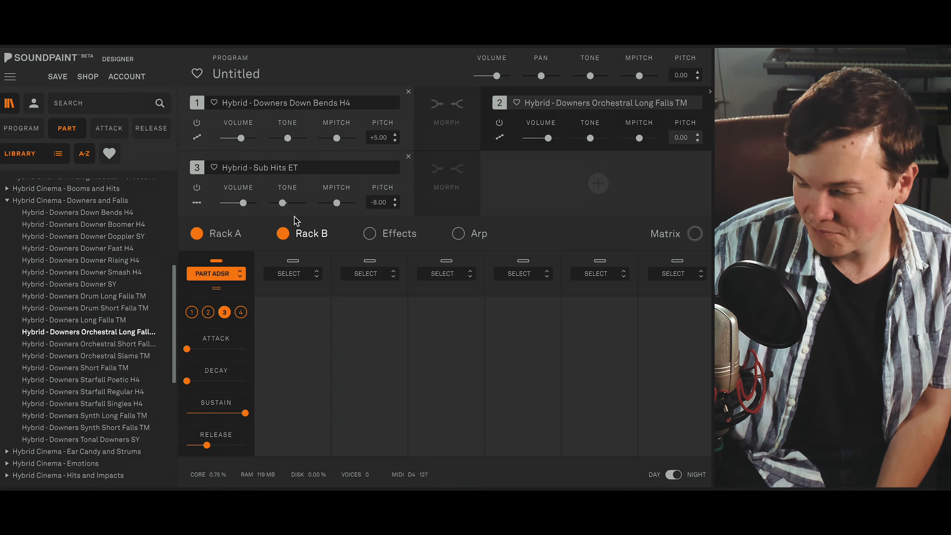
{"action": "left_click", "coordinate": [295, 227]}
{"action": "mouse_move", "coordinate": [190, 412]}
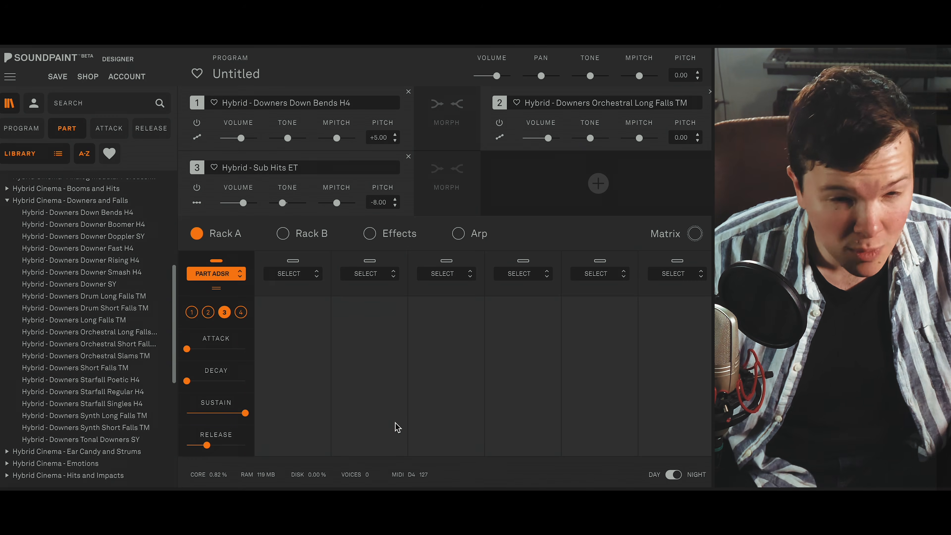
- Mute parts 1, 2 and 3, and load Hybrid - Downers Starfall Poetic H4 as part 4
{"action": "left_click", "coordinate": [197, 188]}
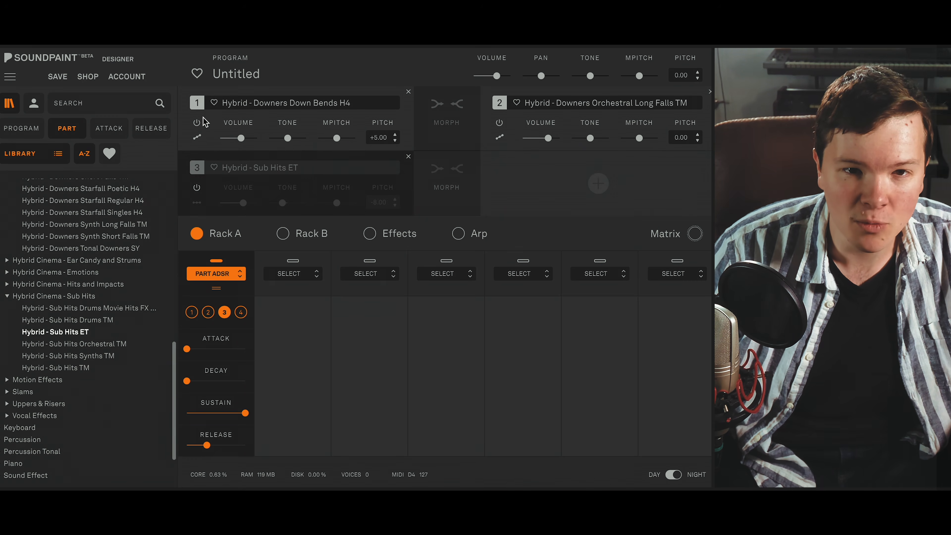
{"action": "left_click", "coordinate": [197, 123]}
{"action": "left_click", "coordinate": [499, 124]}
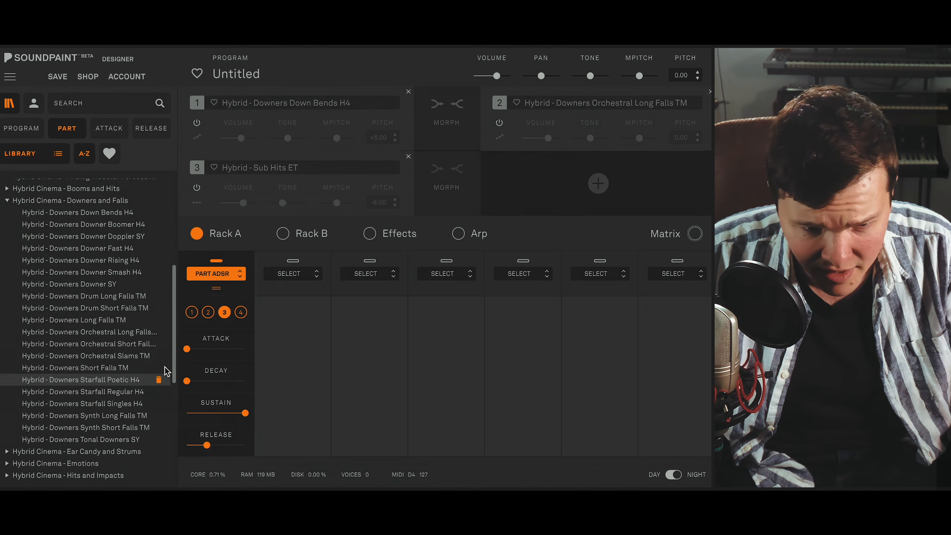
{"action": "double_click", "coordinate": [117, 380]}
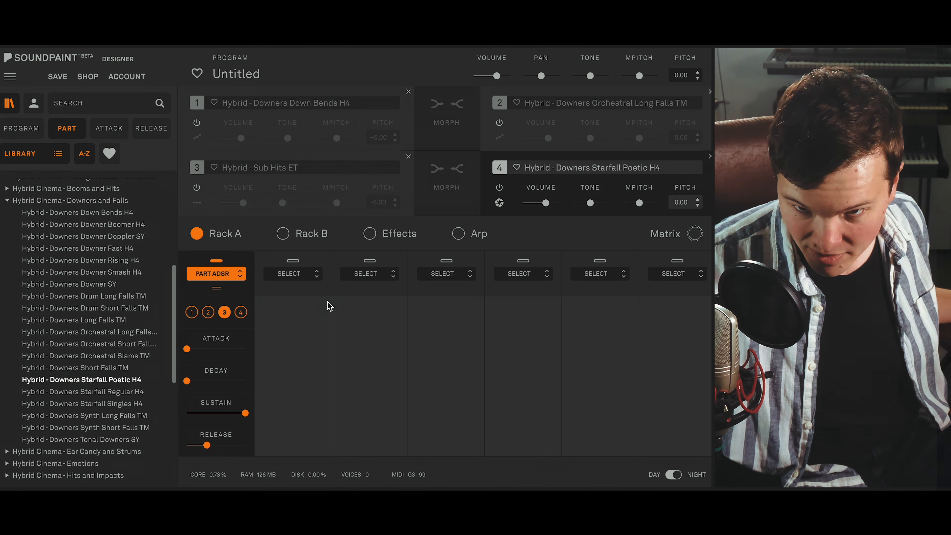
- Set part 4's sound mode to One Note Same and its pitch to -4.00
{"action": "left_click", "coordinate": [499, 203]}
{"action": "left_click", "coordinate": [547, 256]}
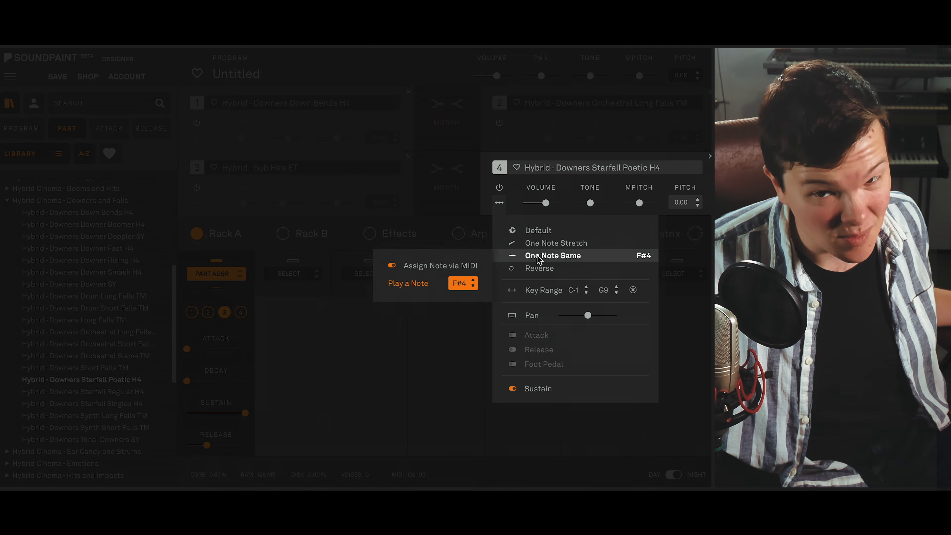
{"action": "left_click", "coordinate": [499, 203]}
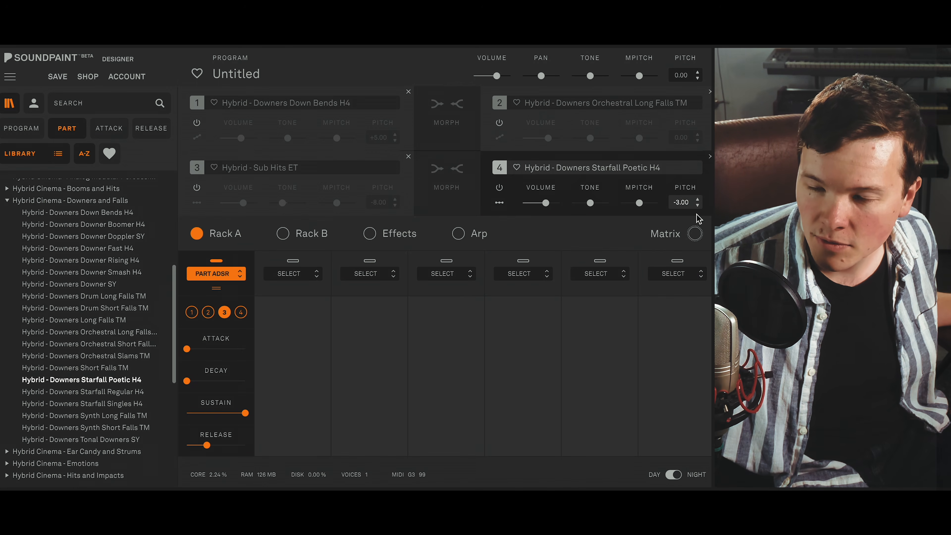
{"action": "mouse_move", "coordinate": [593, 203]}
{"action": "left_mouse_down"}
{"action": "mouse_move", "coordinate": [569, 204]}
{"action": "mouse_move", "coordinate": [589, 207]}
{"action": "left_mouse_up"}
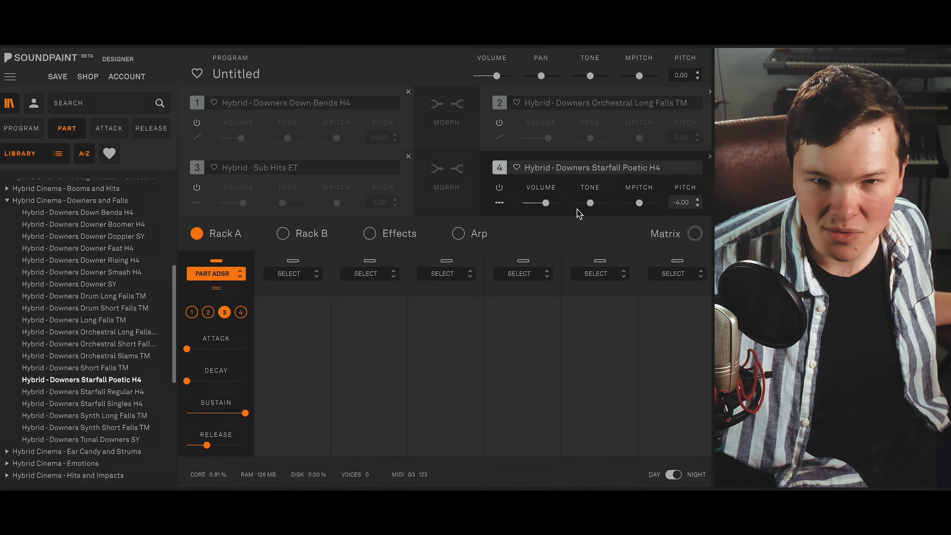
- Add a MIDI CC automation to part 4's volume using CC 1 with a controller range of -96.00 to 0.00
{"action": "right_click", "coordinate": [547, 203]}
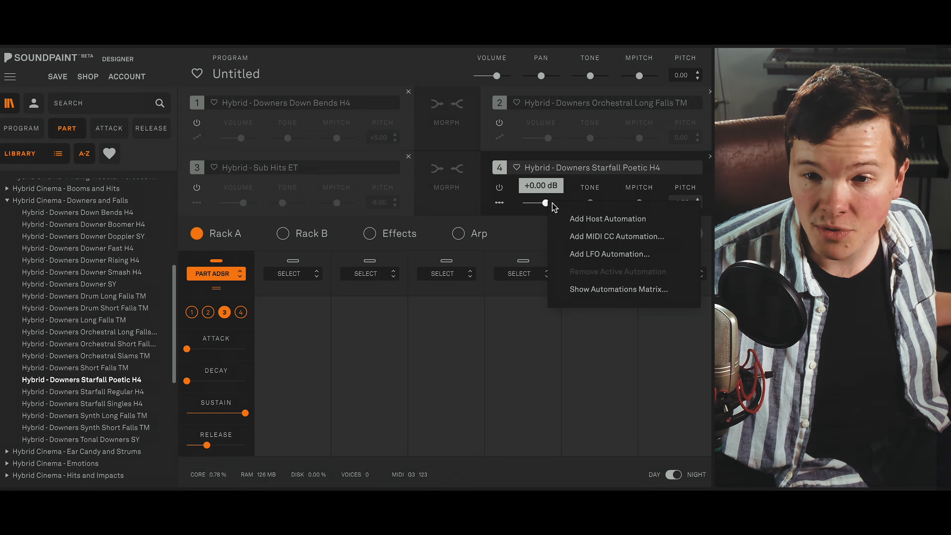
{"action": "left_click", "coordinate": [617, 237]}
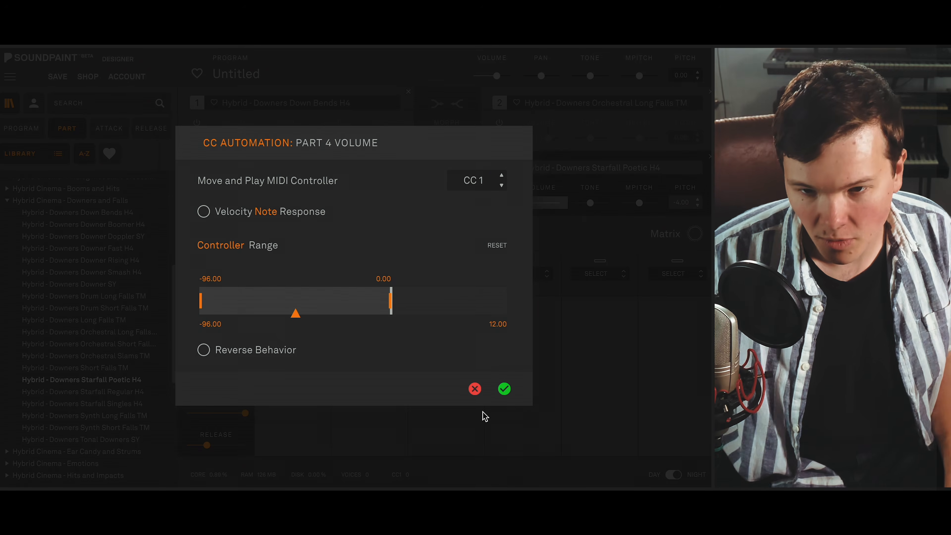
{"action": "left_click", "coordinate": [505, 391]}
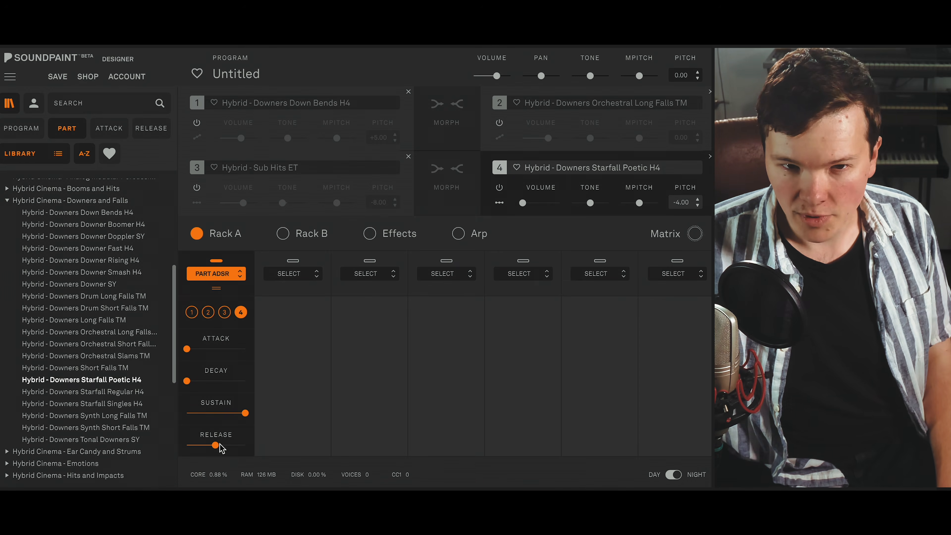
- Re-enable parts 3, 1 and 2 so that all four parts play together
{"action": "left_click", "coordinate": [198, 188]}
{"action": "left_click", "coordinate": [196, 123]}
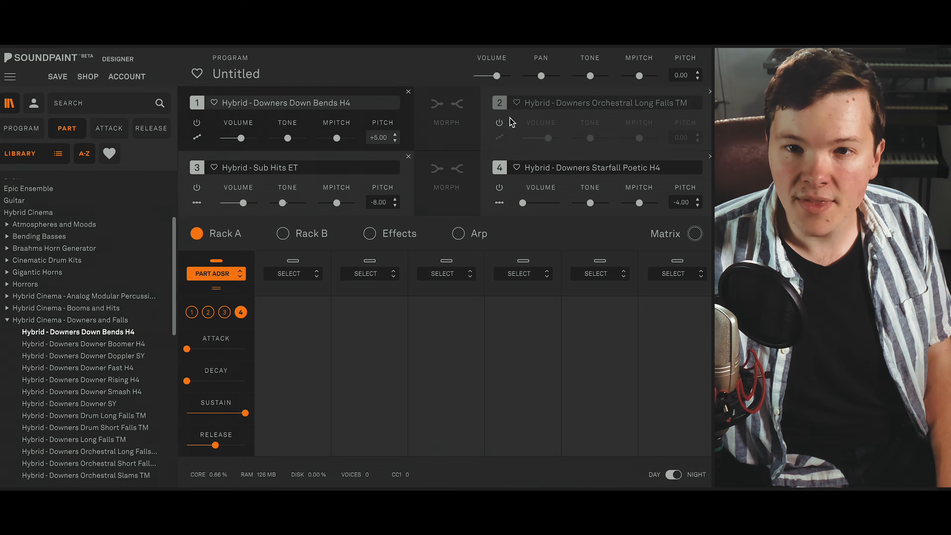
{"action": "left_click", "coordinate": [500, 123]}
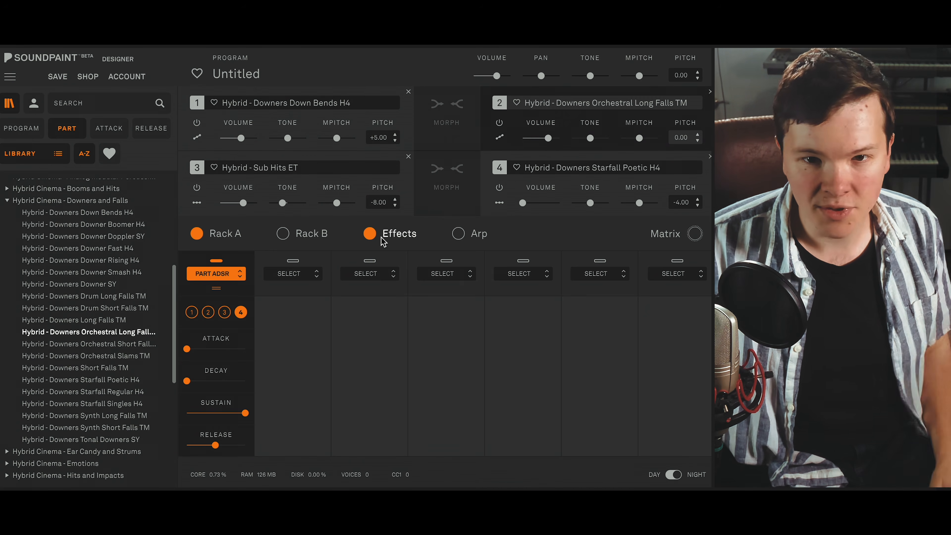
- Add a Compressor LA2 to the first effects slot and lower its tone below the centre value
{"action": "left_click", "coordinate": [405, 235]}
{"action": "left_click", "coordinate": [217, 274]}
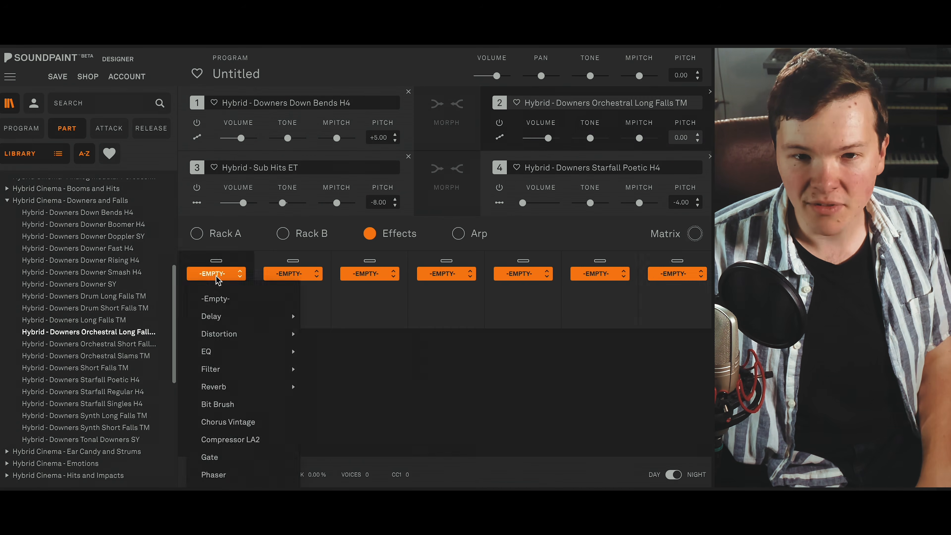
{"action": "left_click", "coordinate": [241, 440]}
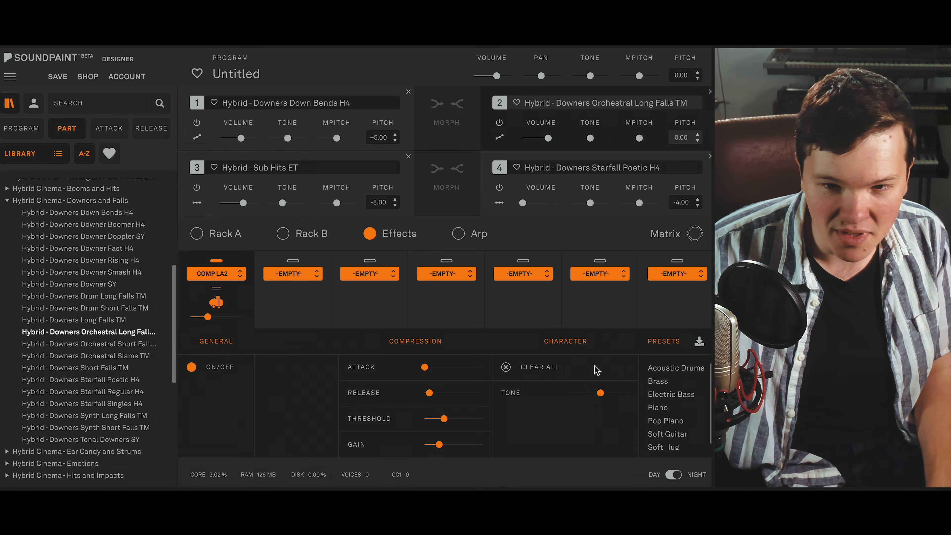
{"action": "mouse_move", "coordinate": [598, 395]}
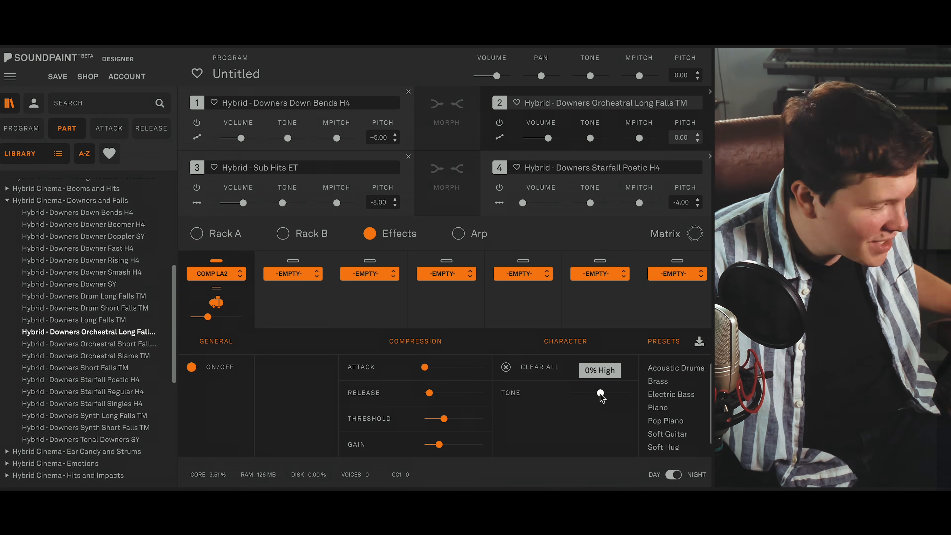
{"action": "mouse_move", "coordinate": [601, 394]}
{"action": "left_mouse_down"}
{"action": "mouse_move", "coordinate": [576, 394]}
{"action": "mouse_move", "coordinate": [591, 394]}
{"action": "mouse_move", "coordinate": [584, 398]}
{"action": "left_mouse_up"}
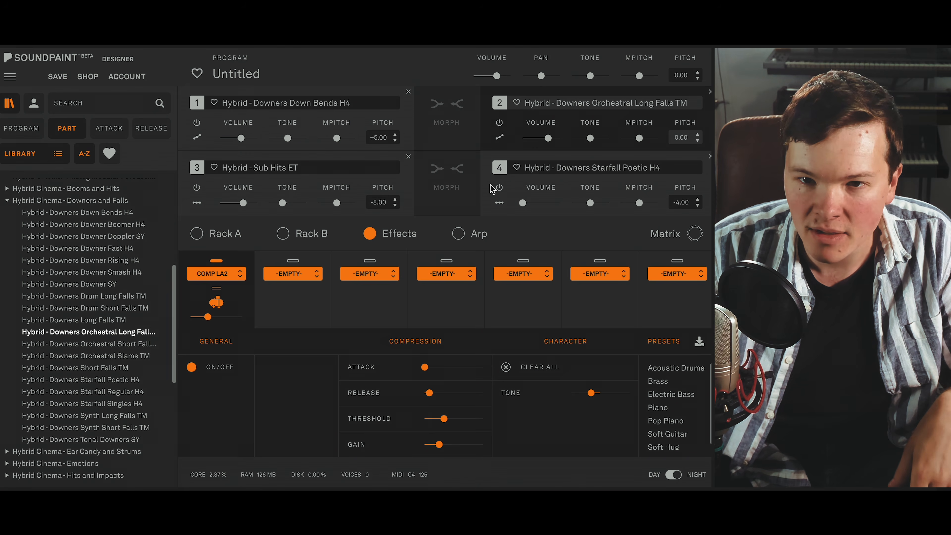
- Mute parts 4, 3 and 1 to audition part 2 alone, and re-enable them
{"action": "left_click", "coordinate": [500, 187]}
{"action": "left_click", "coordinate": [197, 187]}
{"action": "left_click", "coordinate": [197, 122]}
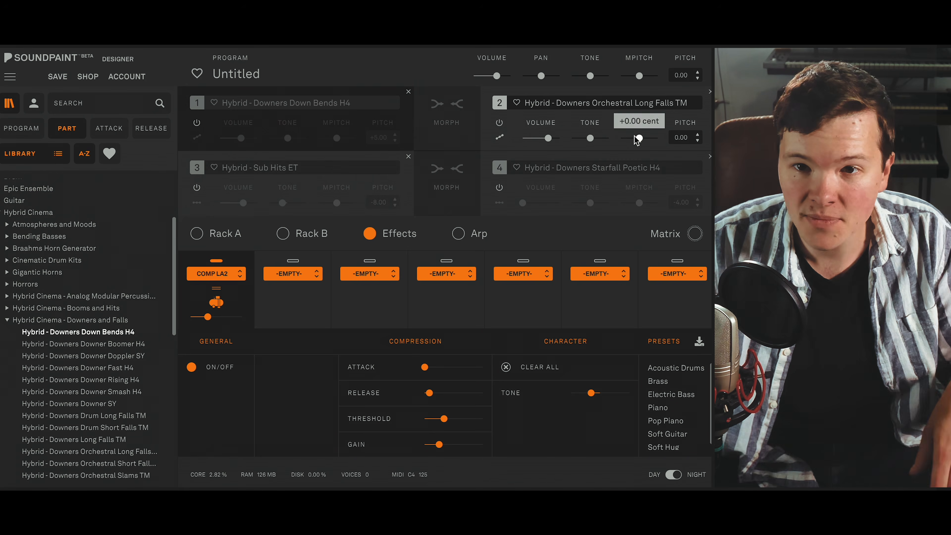
{"action": "mouse_move", "coordinate": [591, 138]}
{"action": "left_mouse_down"}
{"action": "mouse_move", "coordinate": [576, 138]}
{"action": "mouse_move", "coordinate": [596, 138]}
{"action": "mouse_move", "coordinate": [592, 144]}
{"action": "left_mouse_up"}
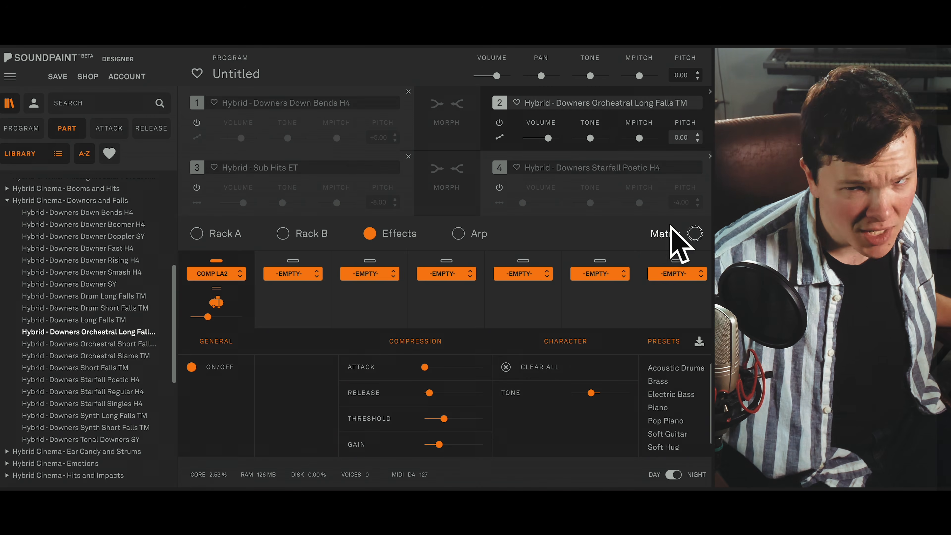
{"action": "left_click", "coordinate": [500, 188]}
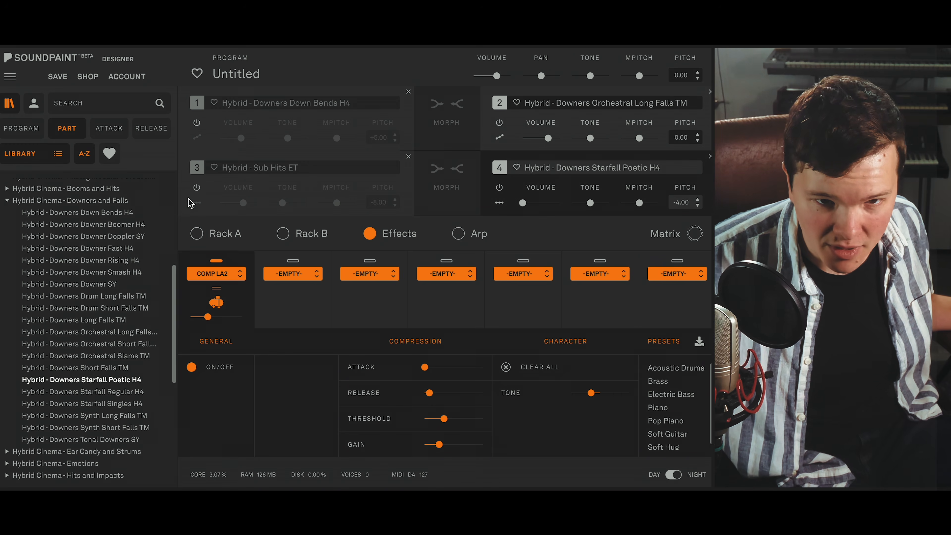
{"action": "left_click", "coordinate": [197, 188]}
{"action": "left_click", "coordinate": [197, 123]}
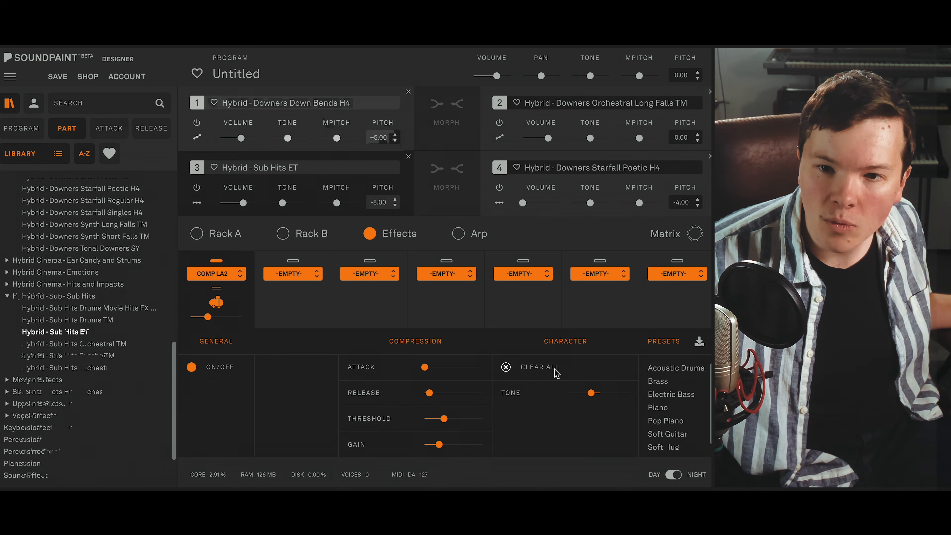
- Return the compressor's tone to the centre and automate it with CC 1 over a controller range of -25% to 0%
{"action": "mouse_move", "coordinate": [594, 390]}
{"action": "left_mouse_down"}
{"action": "mouse_move", "coordinate": [568, 389]}
{"action": "mouse_move", "coordinate": [608, 393]}
{"action": "left_mouse_up"}
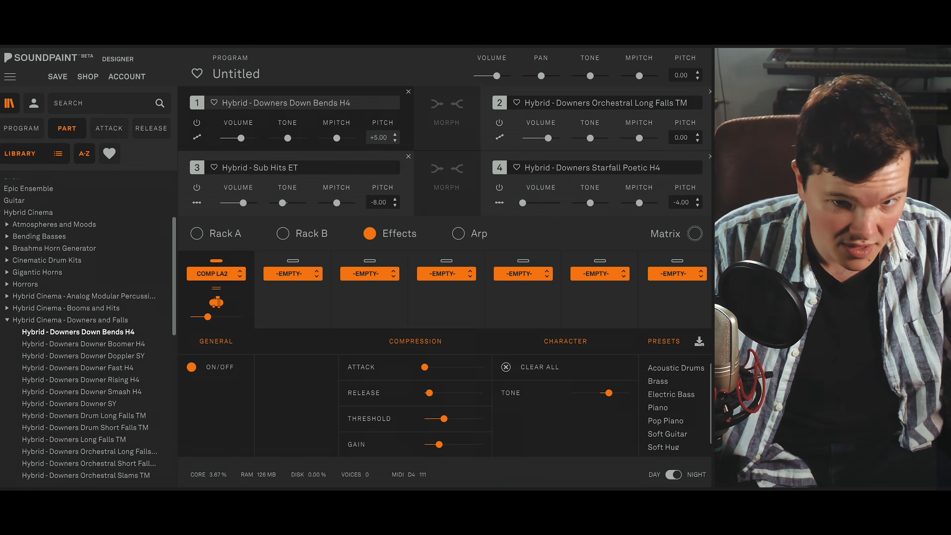
{"action": "left_click_drag", "start_coordinate": [608, 390], "coordinate": [601, 392]}
{"action": "right_click", "coordinate": [601, 393]}
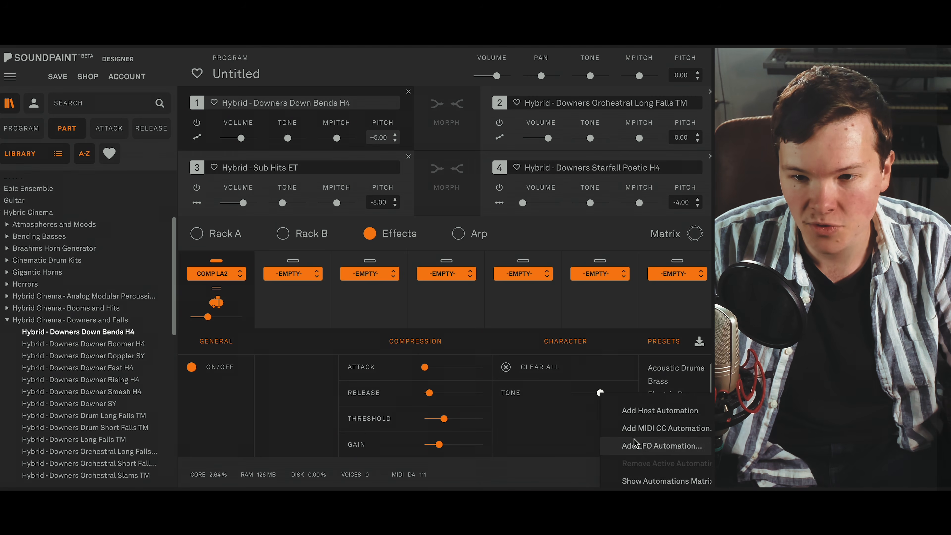
{"action": "left_click", "coordinate": [644, 433]}
{"action": "left_click_drag", "start_coordinate": [505, 302], "coordinate": [353, 302]}
{"action": "left_click_drag", "start_coordinate": [210, 301], "coordinate": [315, 304]}
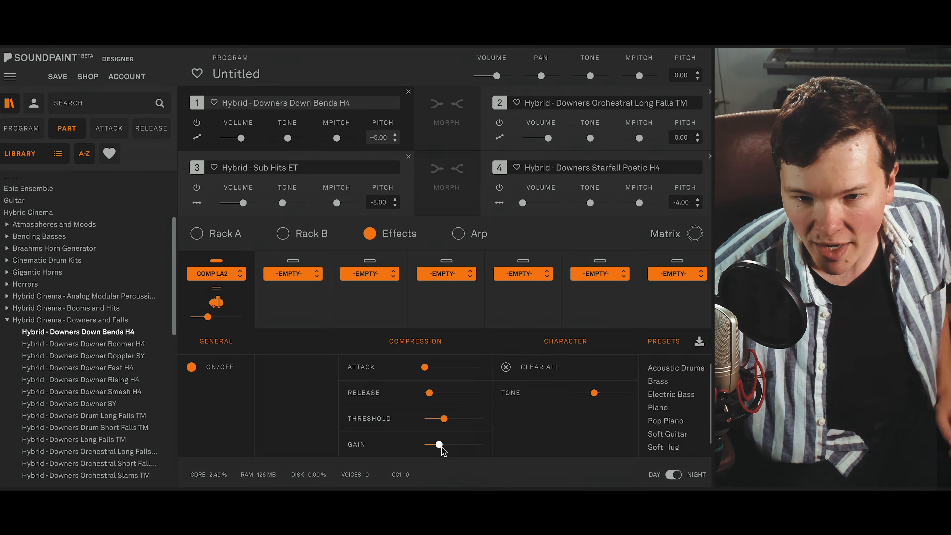
- Automate the compressor's gain with CC 1 over a controller range of 6.80 to 9.12
{"action": "right_click", "coordinate": [440, 447]}
{"action": "left_click", "coordinate": [505, 376]}
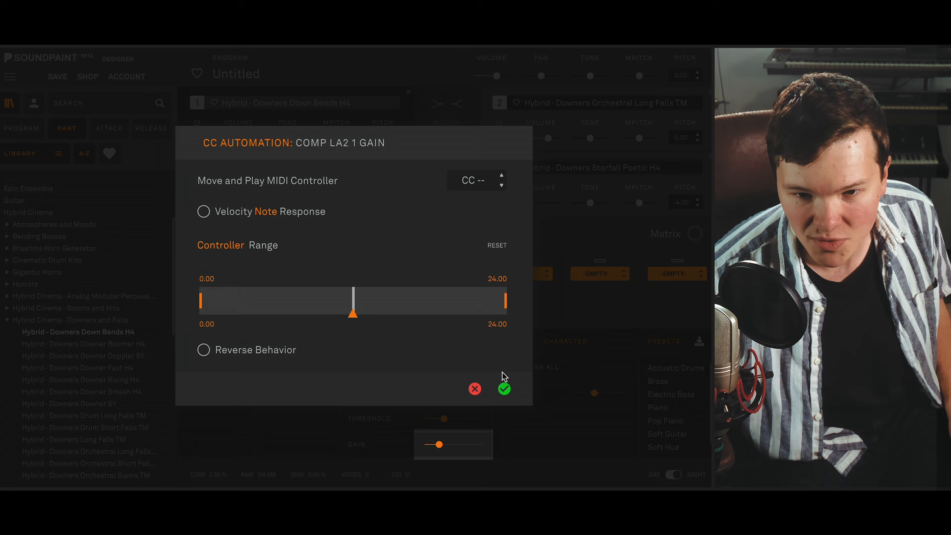
{"action": "mouse_move", "coordinate": [207, 307]}
{"action": "left_mouse_down"}
{"action": "mouse_move", "coordinate": [319, 307]}
{"action": "mouse_move", "coordinate": [295, 306]}
{"action": "left_mouse_up"}
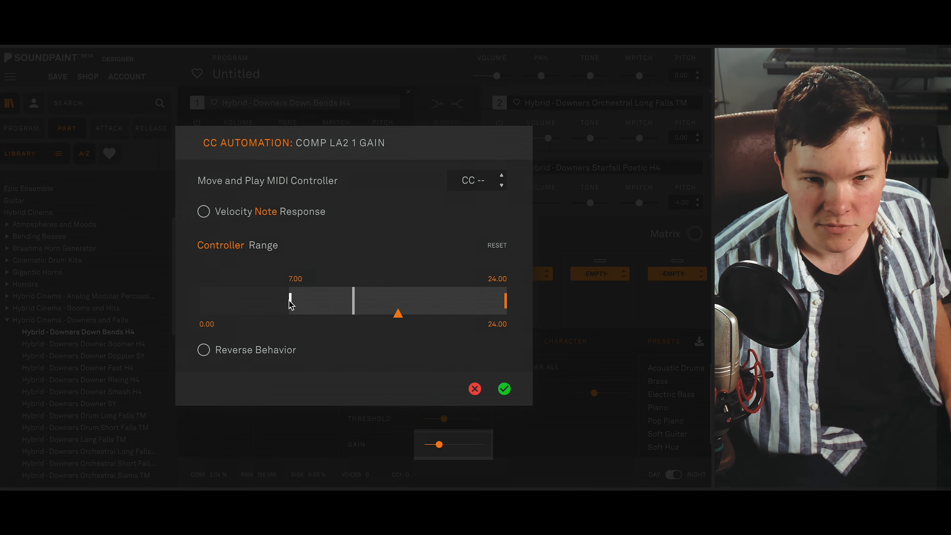
{"action": "left_click_drag", "start_coordinate": [506, 300], "coordinate": [312, 303]}
{"action": "left_click", "coordinate": [504, 389]}
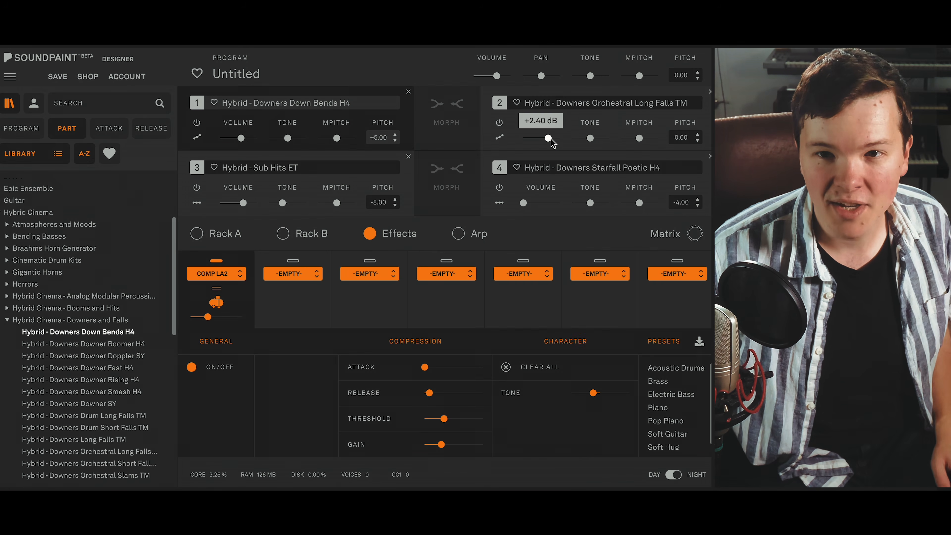
- Automate part 2's volume with CC 1, raising the lower limit of the controller range, and close the assigned automations overview
{"action": "right_click", "coordinate": [550, 139]}
{"action": "left_click", "coordinate": [636, 176]}
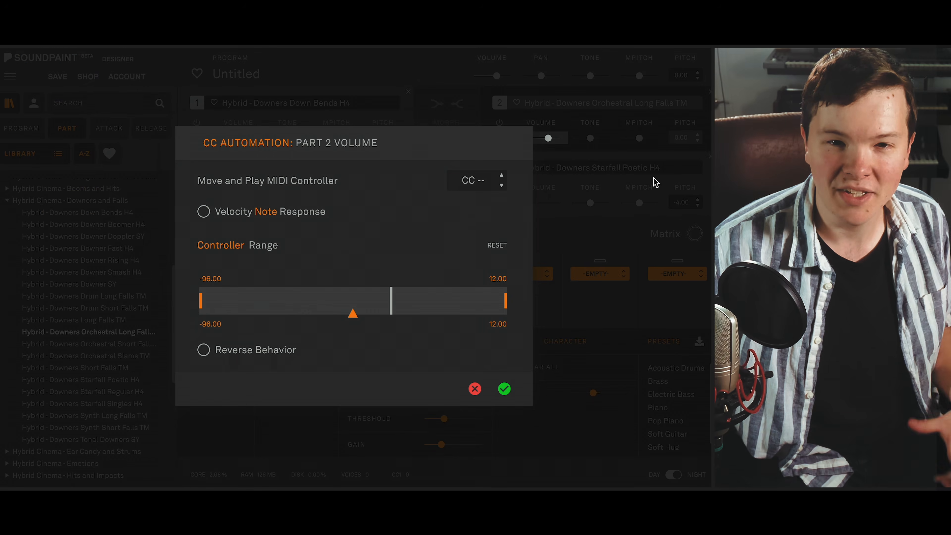
{"action": "left_click_drag", "start_coordinate": [200, 307], "coordinate": [421, 304]}
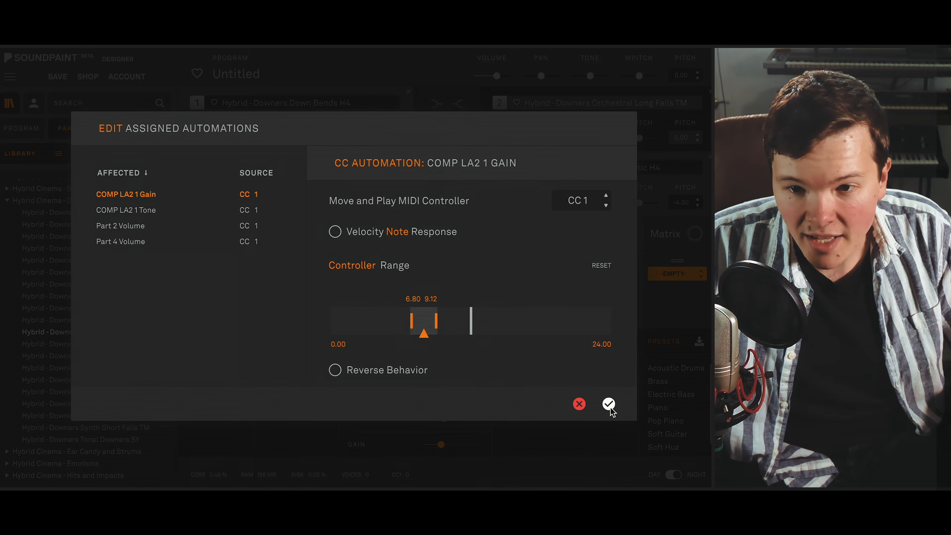
{"action": "left_click", "coordinate": [578, 407]}
- Add a shimmer reverb to the second effects slot with size 3, and reduce its time, mix, pre-delay, frequency and depth
{"action": "left_click", "coordinate": [294, 280]}
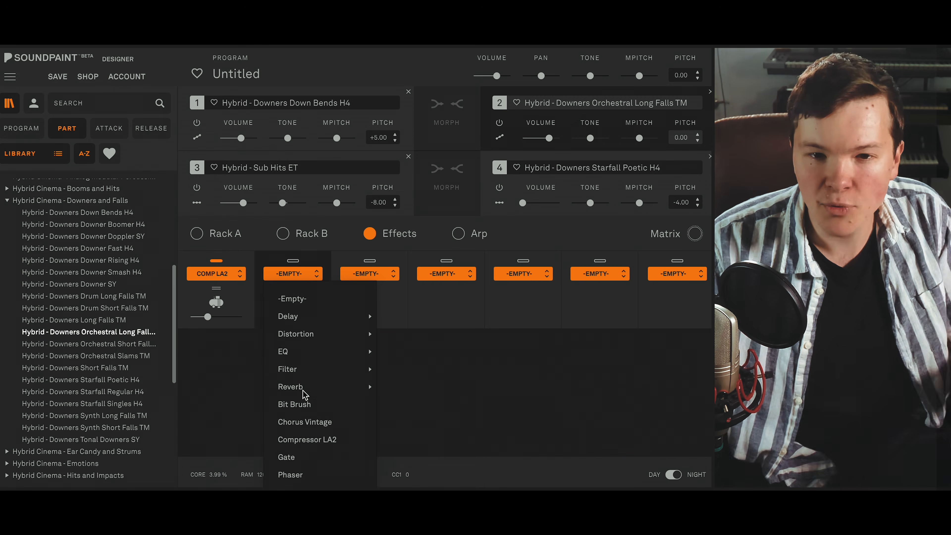
{"action": "mouse_move", "coordinate": [305, 392]}
{"action": "left_click", "coordinate": [431, 378]}
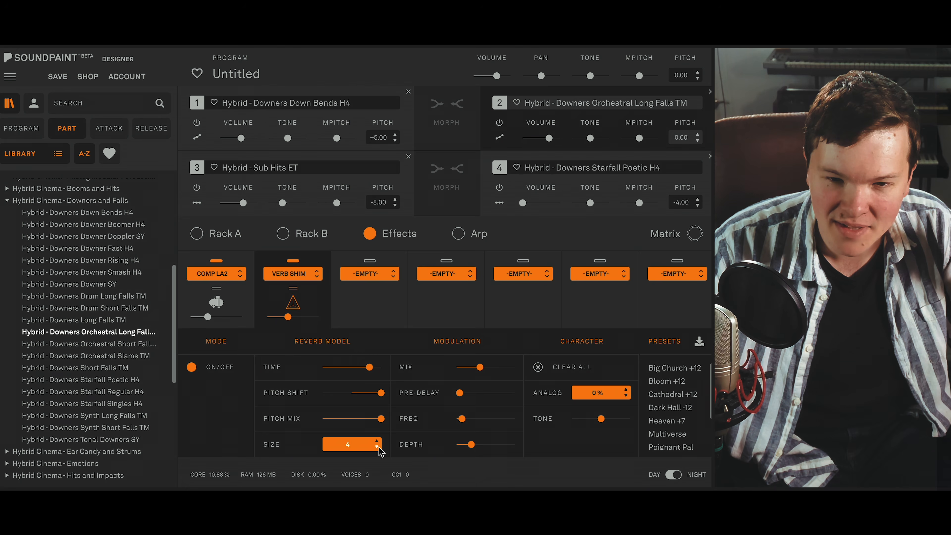
{"action": "left_click_drag", "start_coordinate": [370, 367], "coordinate": [338, 371]}
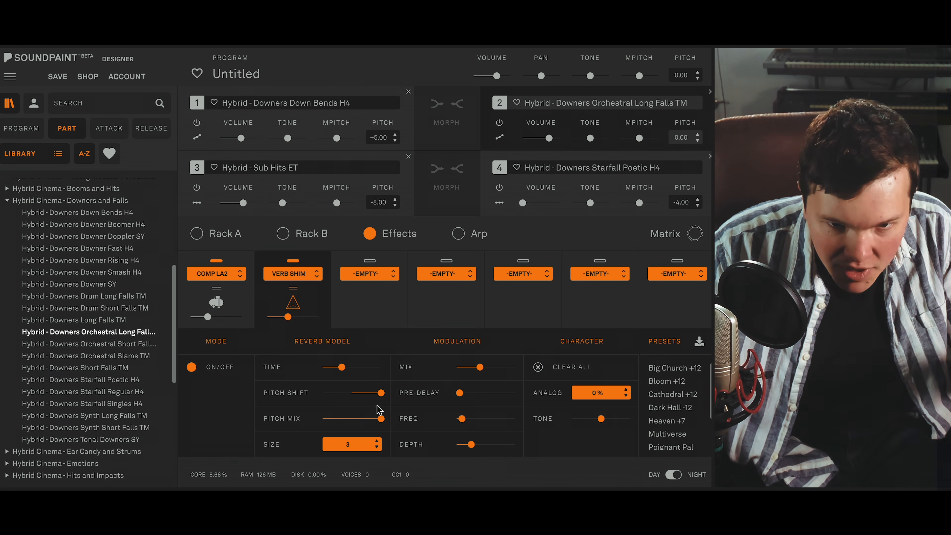
{"action": "mouse_move", "coordinate": [382, 417]}
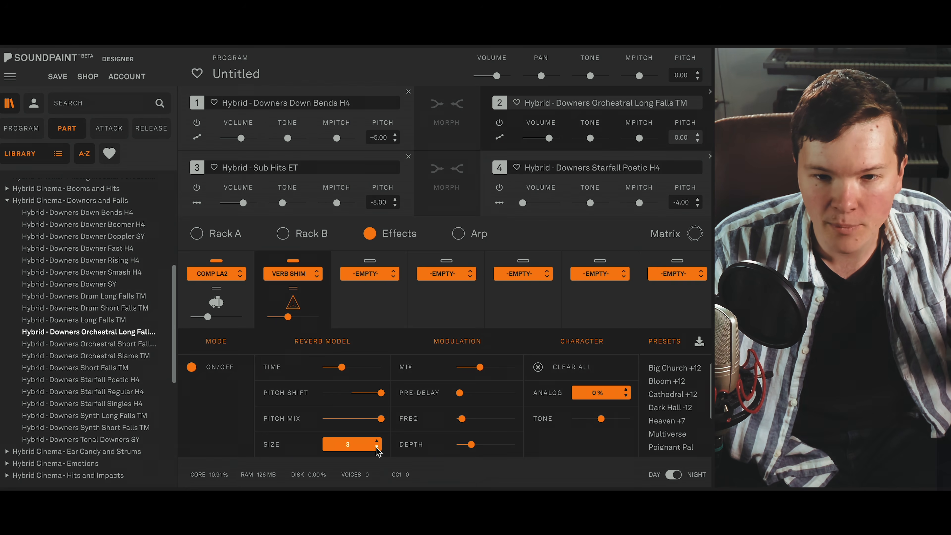
{"action": "left_click_drag", "start_coordinate": [470, 444], "coordinate": [474, 365]}
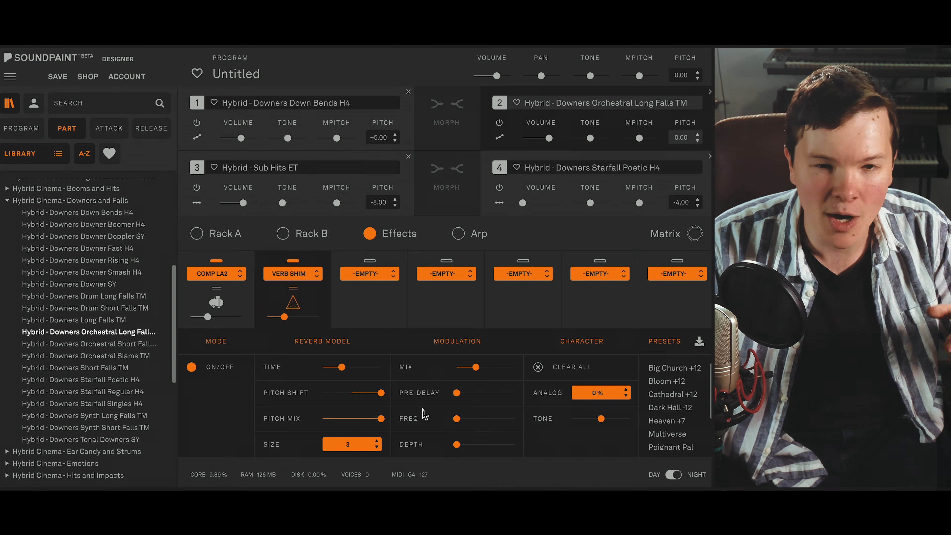
- Add a digital reverb to the third effects slot and apply the Dark EMT preset
{"action": "left_click", "coordinate": [378, 277]}
{"action": "mouse_move", "coordinate": [376, 378]}
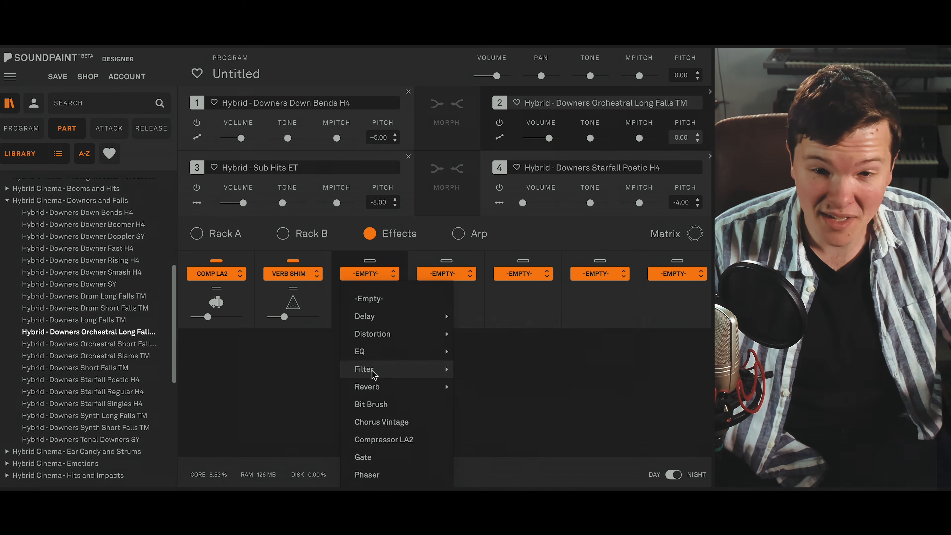
{"action": "left_click", "coordinate": [547, 310]}
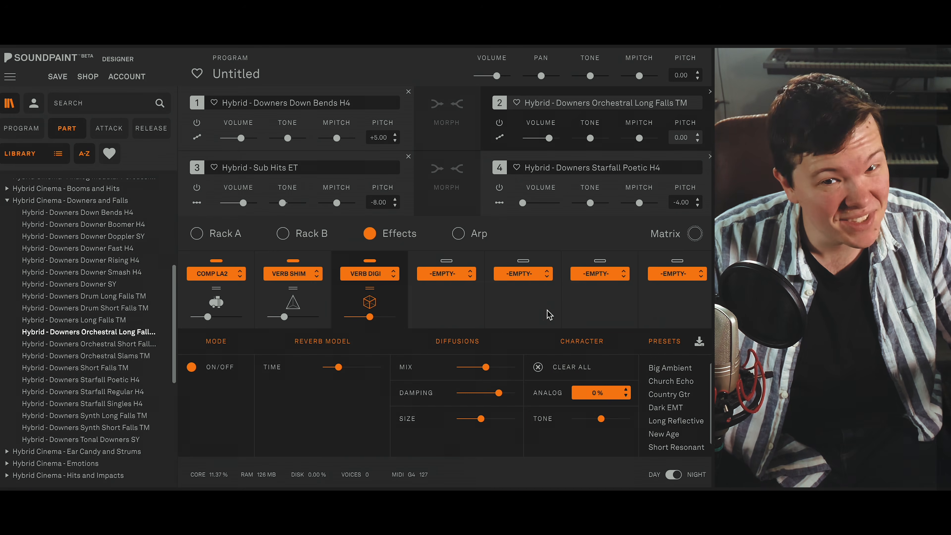
{"action": "left_click", "coordinate": [678, 410]}
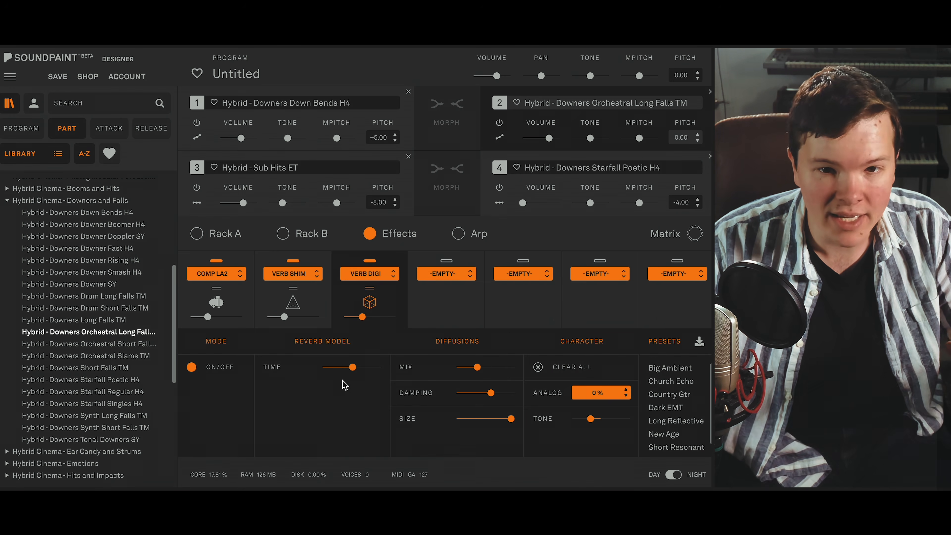
- Lower the digital reverb's mix and damping slightly, raise its time to about 8 seconds and set its size to 13
{"action": "mouse_move", "coordinate": [326, 369]}
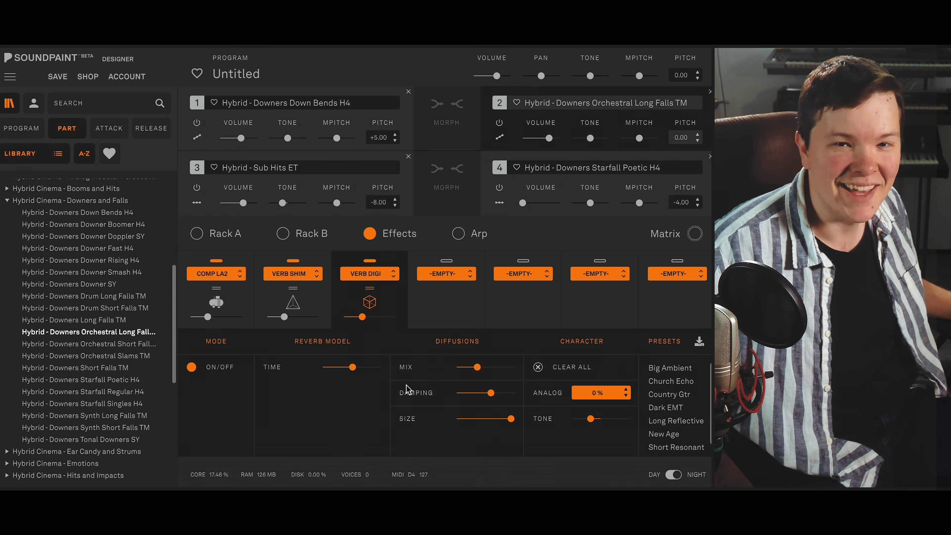
{"action": "left_click_drag", "start_coordinate": [477, 368], "coordinate": [469, 368]}
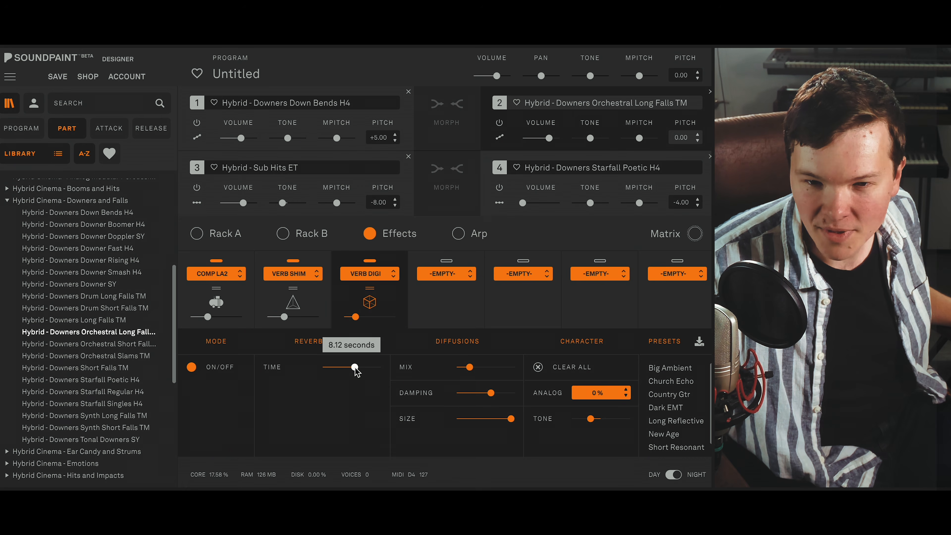
{"action": "left_click_drag", "start_coordinate": [354, 368], "coordinate": [356, 368]}
{"action": "left_click_drag", "start_coordinate": [490, 392], "coordinate": [488, 393]}
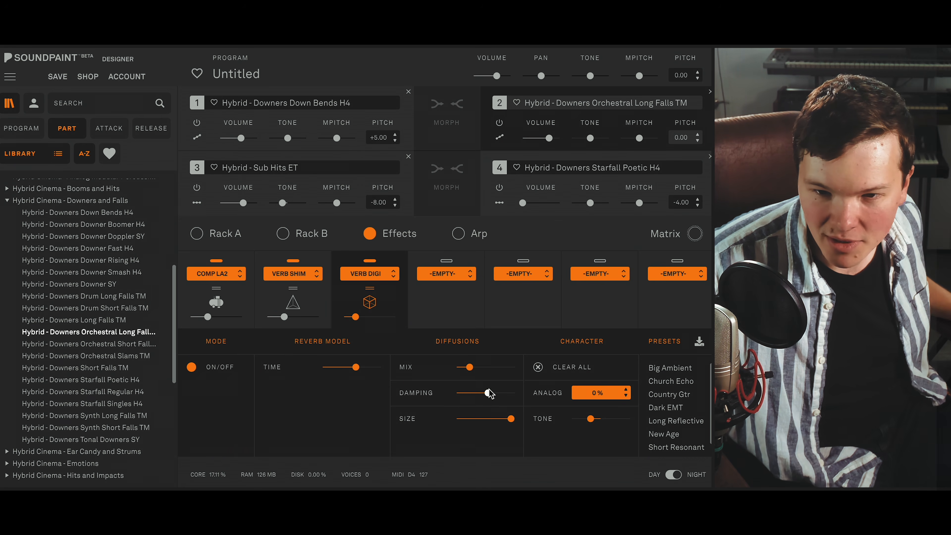
{"action": "mouse_move", "coordinate": [591, 422]}
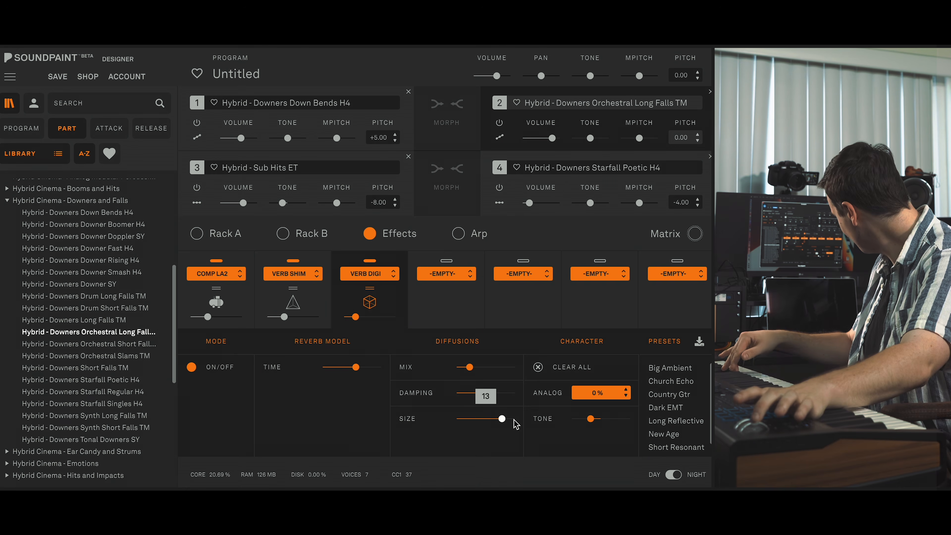
- Open the settings of the Compressor LA2 in the first effects slot
{"action": "left_click", "coordinate": [245, 293]}
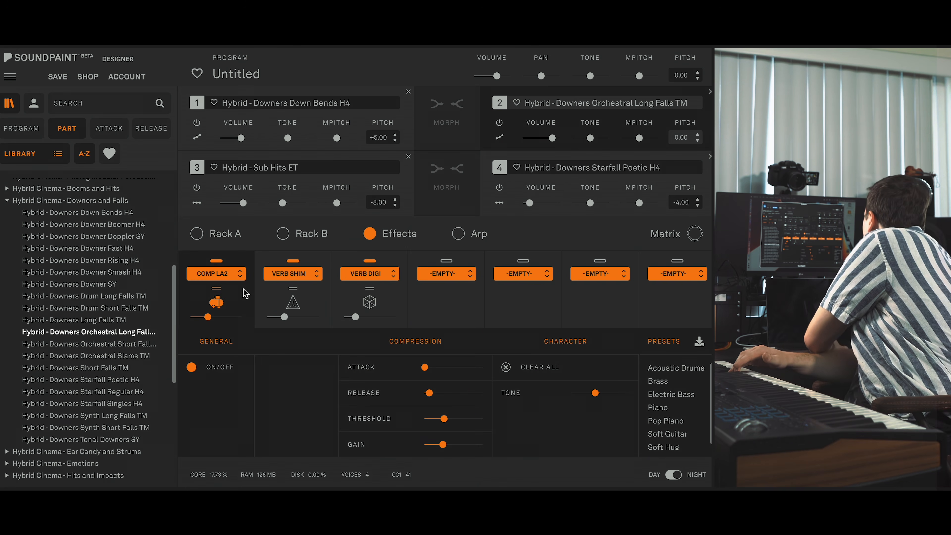